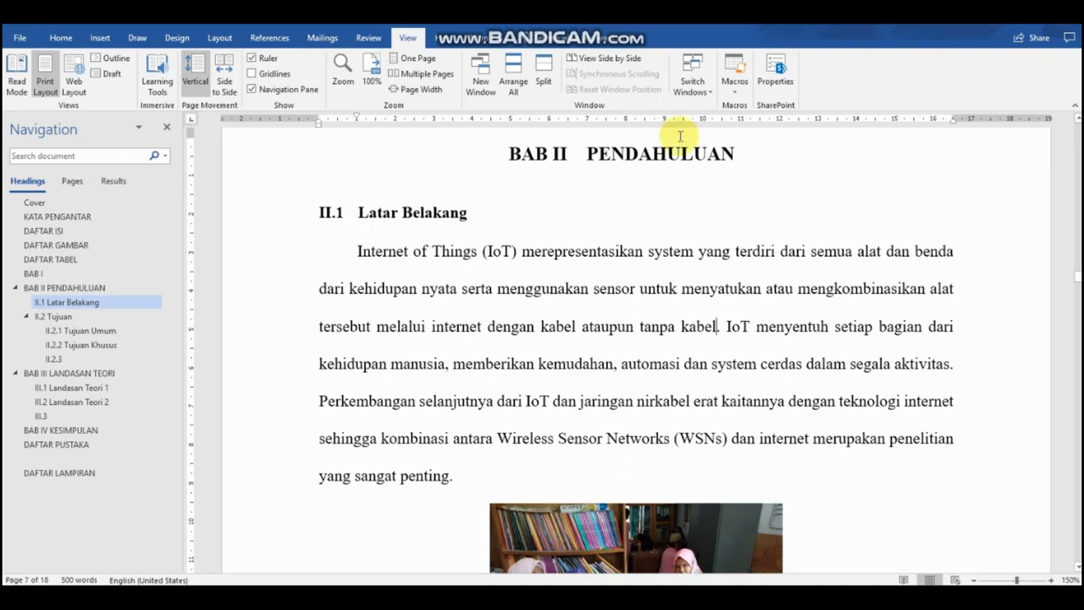
Step: Switch to Mendeley Desktop and create a new library folder named TUGAS AKHIR
click(276, 38)
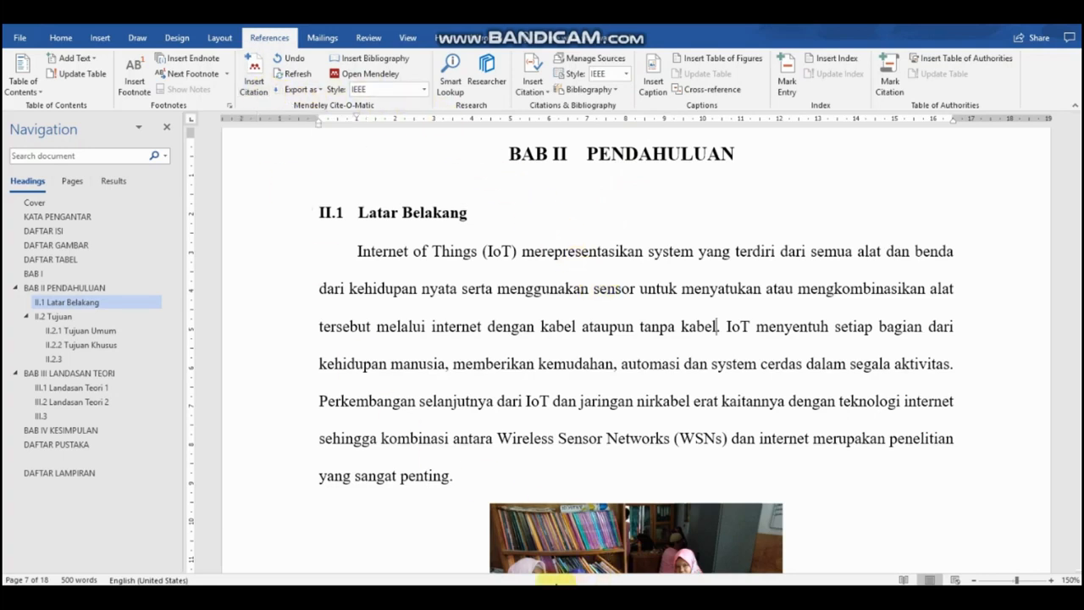
click(508, 593)
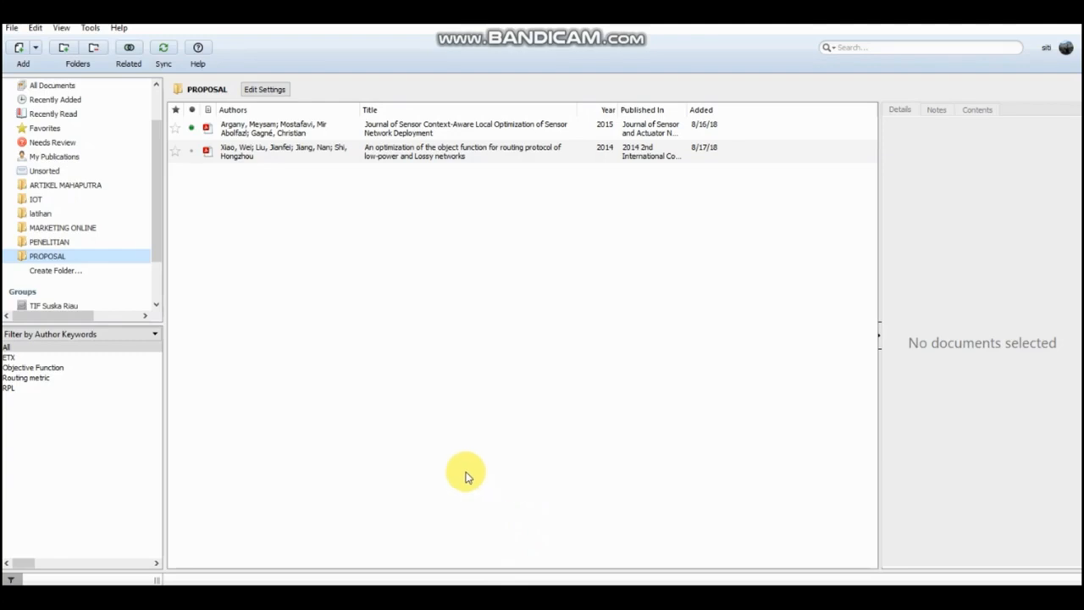
click(53, 272)
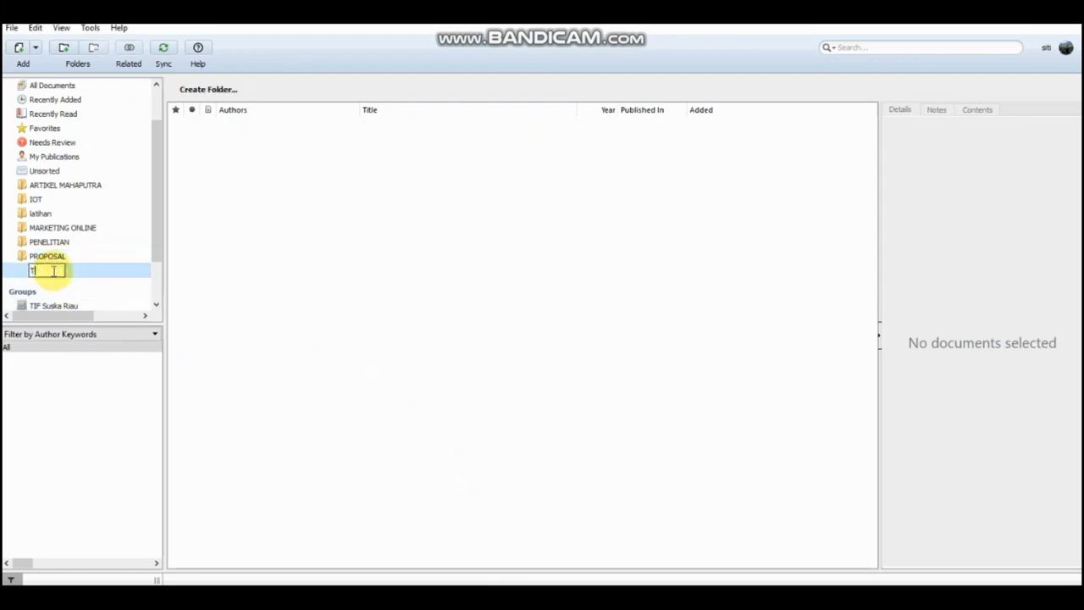
text(TUGAS AKHIR)
key(Return)
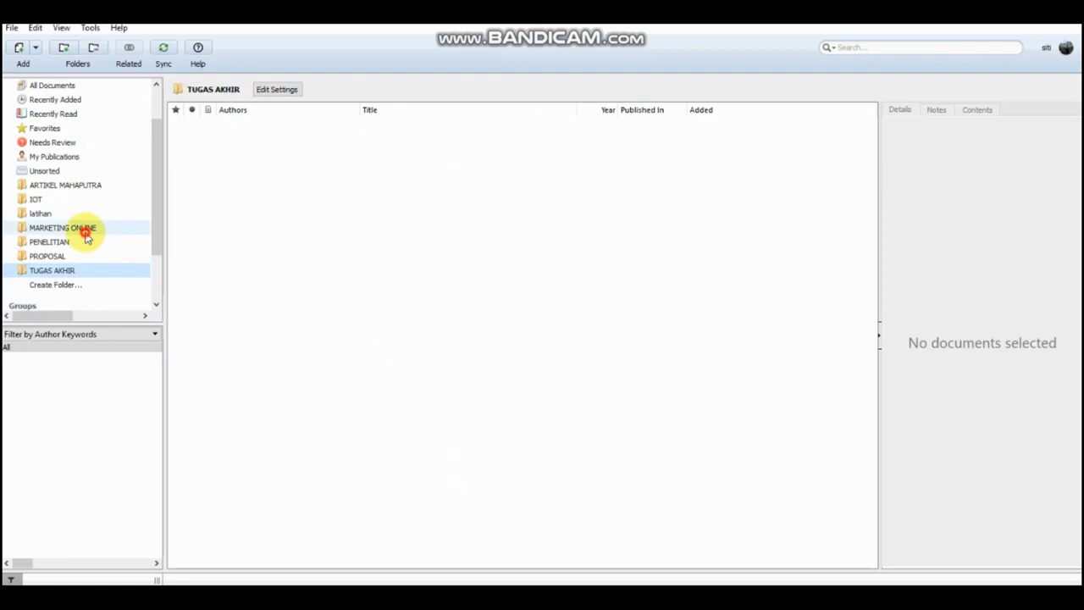
click(42, 271)
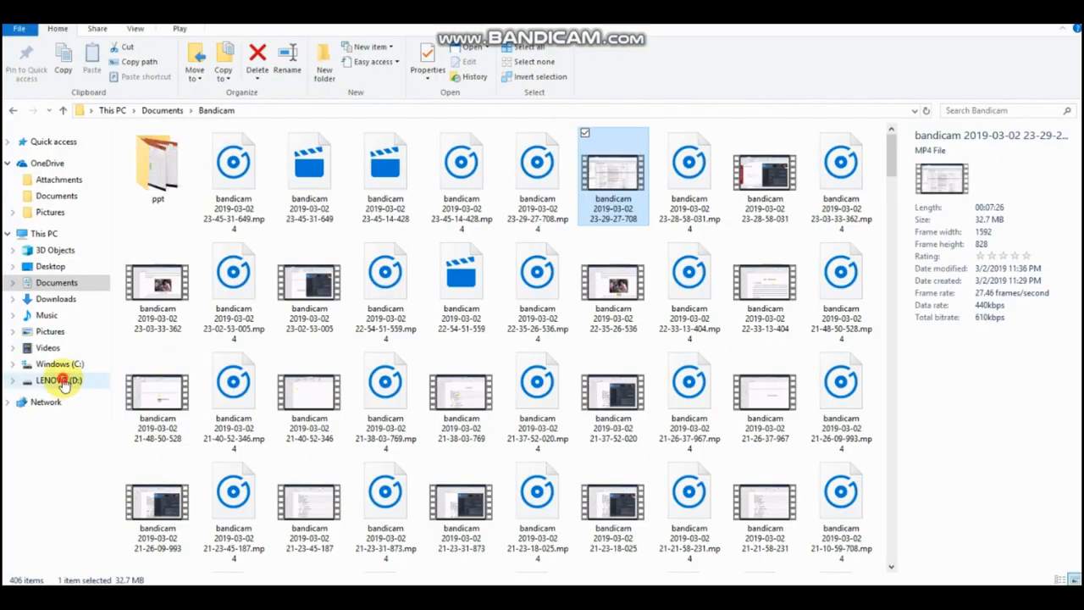
Step: Switch to File Explorer and open the TUGAS AKHIR folder inside JURNAL on drive LENOVO (D:)
click(65, 383)
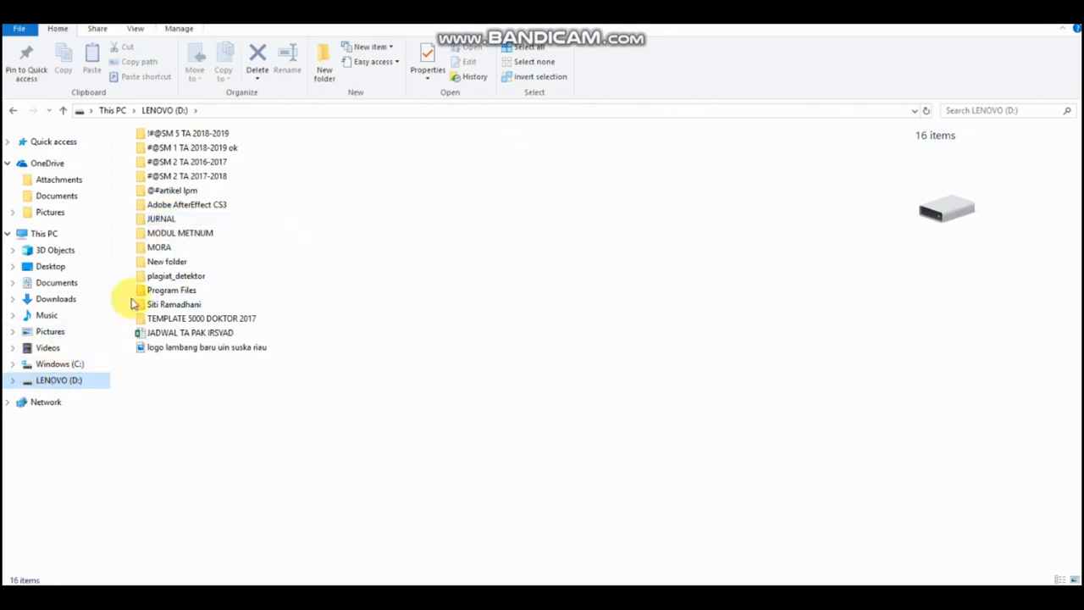
double_click(164, 219)
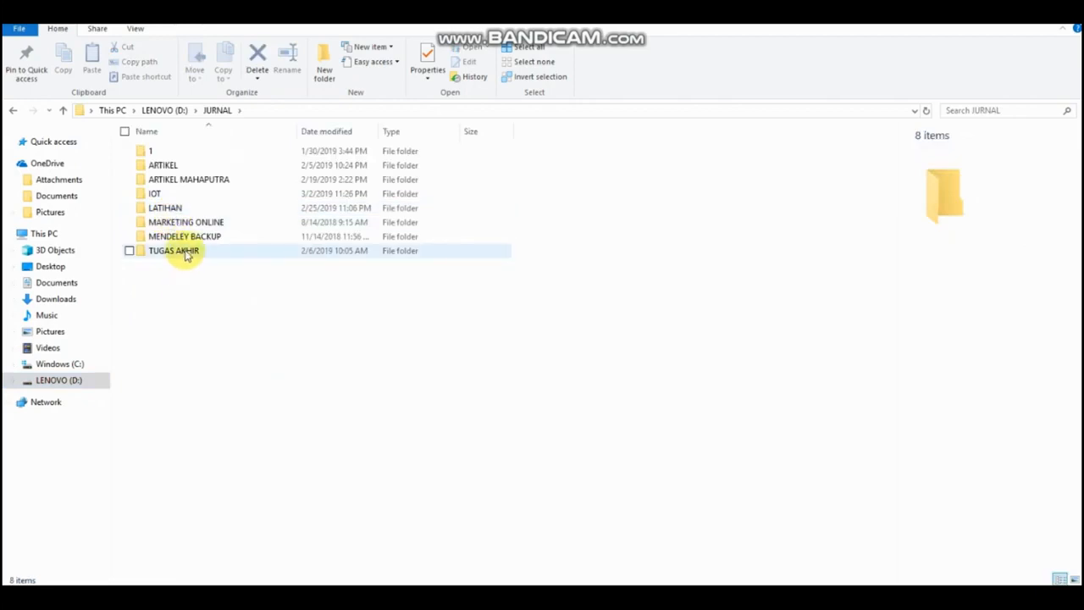
click(187, 255)
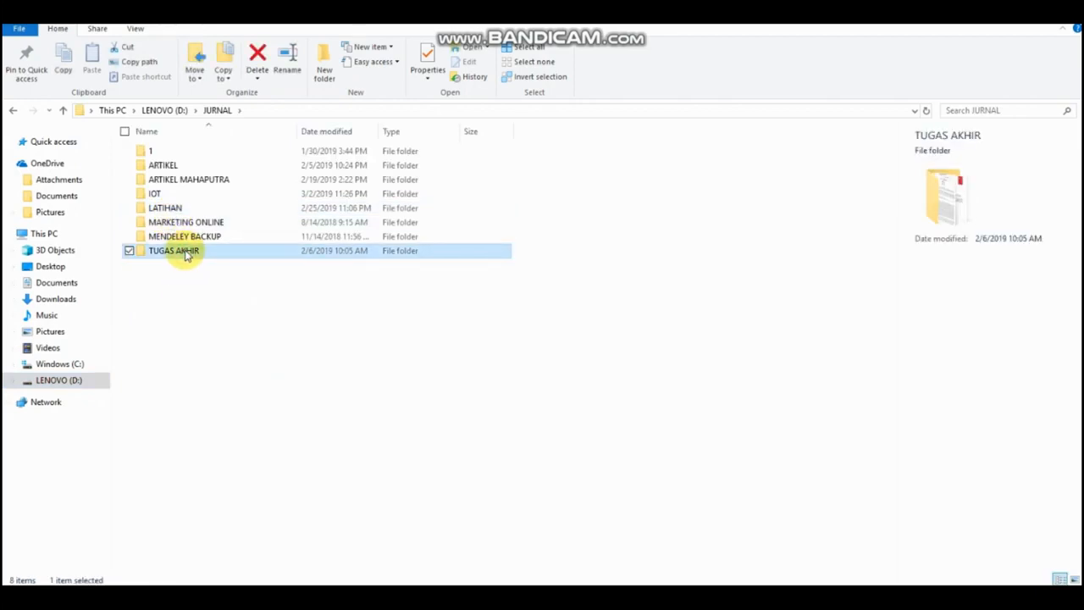
click(513, 597)
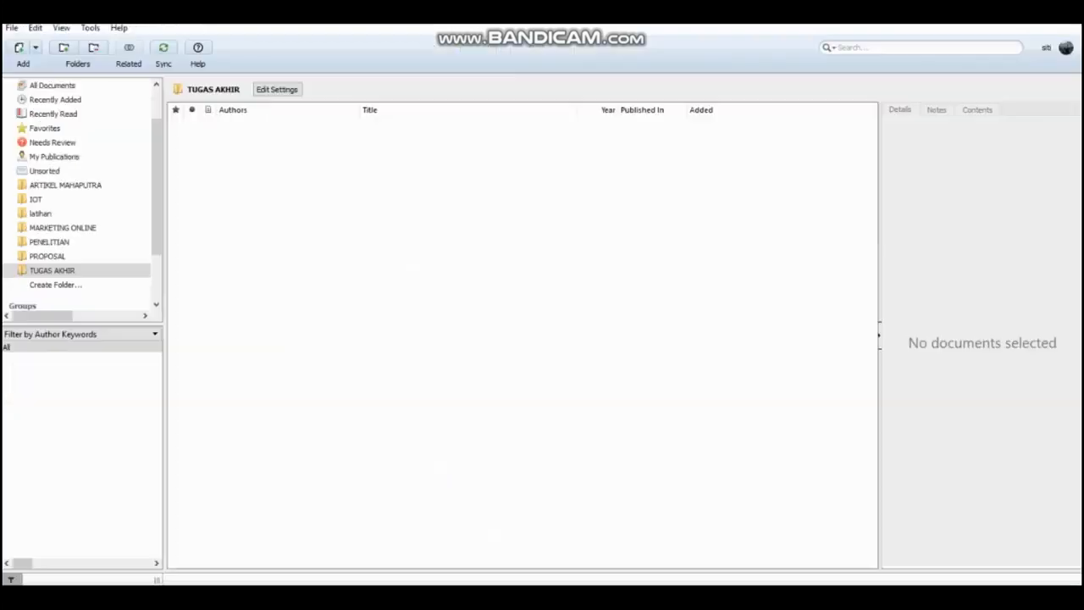
click(68, 271)
click(326, 597)
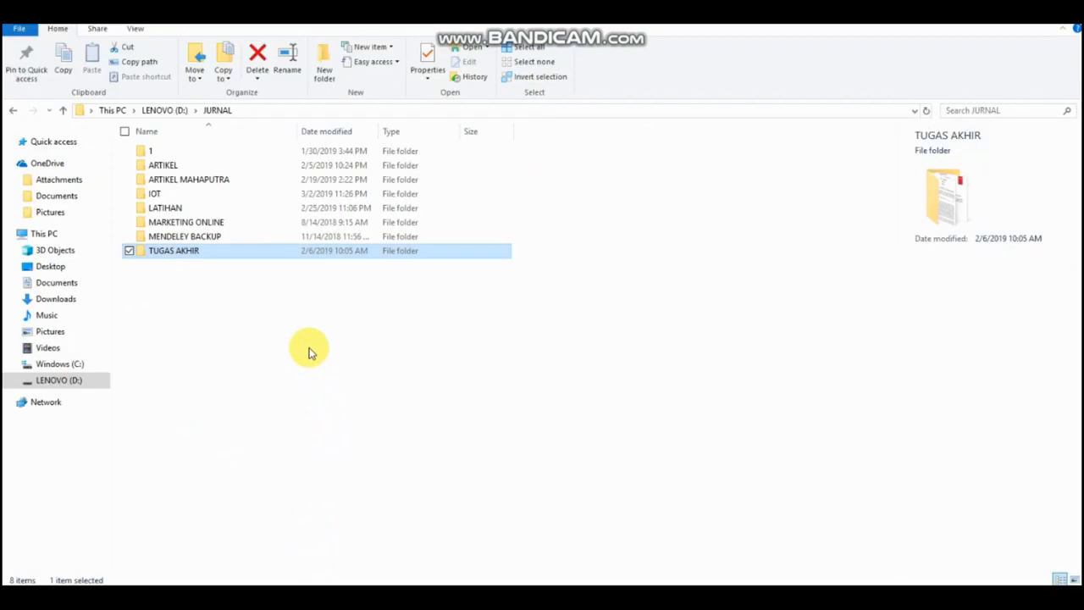
double_click(203, 253)
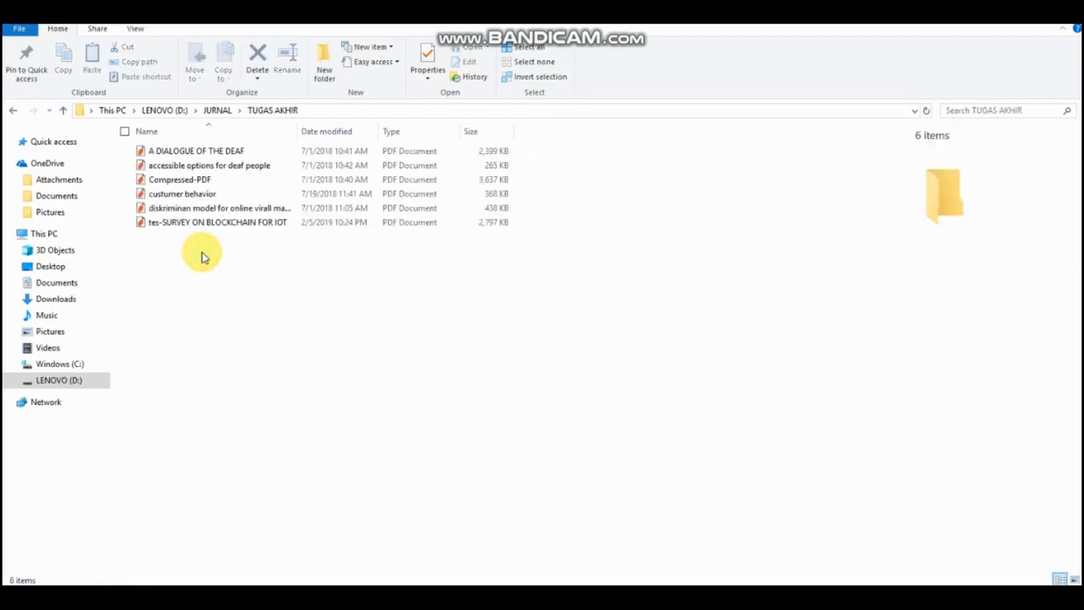
Step: Add the four PDFs from A DIALOGUE OF THE DEAF through custumer behavior to Mendeley's TUGAS AKHIR folder
click(218, 151)
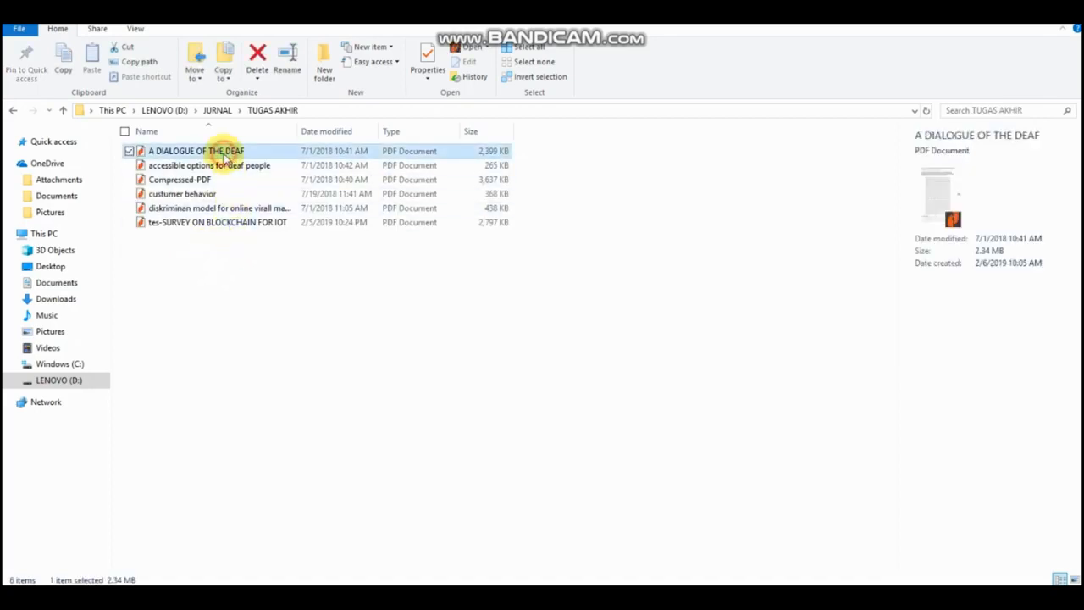
key(shift+Down)
key(shift+Down)
key(shift+Down)
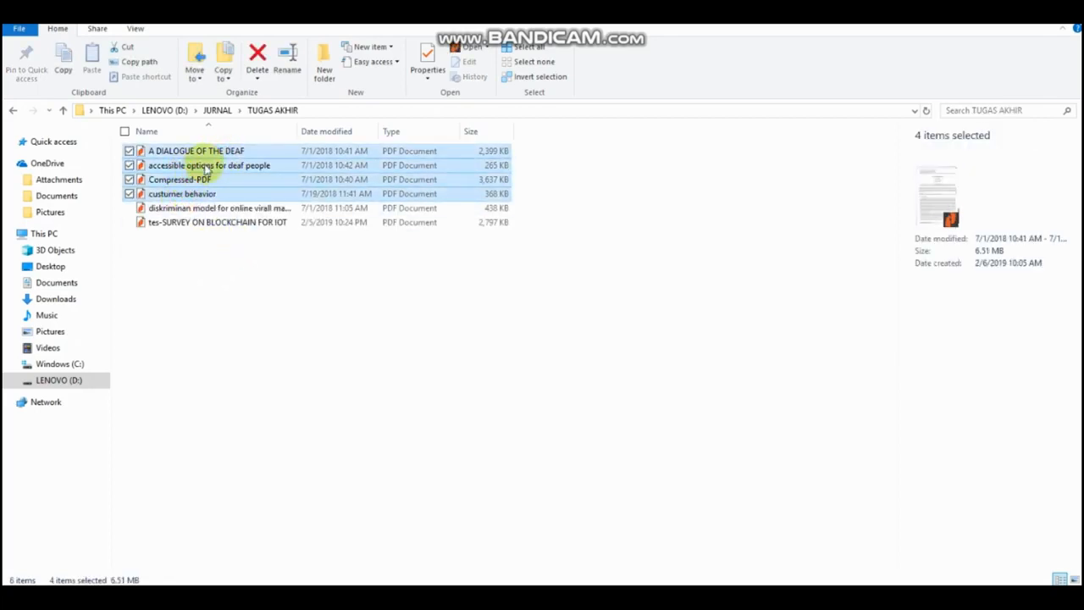
drag(204, 167, 428, 235)
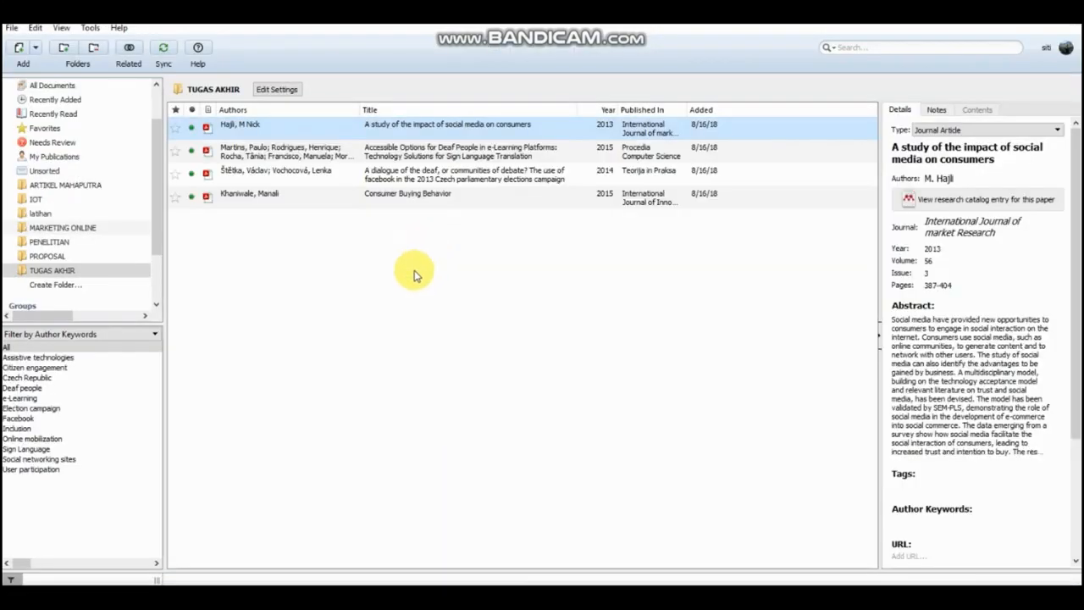
click(414, 273)
Step: Open "A study of the impact of social media on consumers" and compare its title and author with the document details
double_click(339, 129)
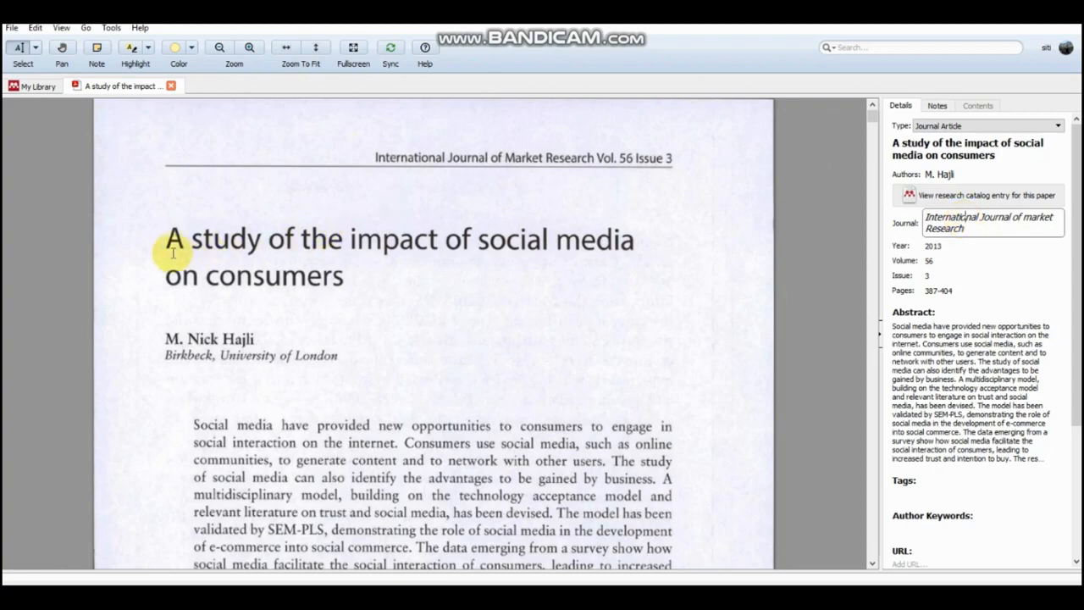
drag(168, 241, 309, 275)
click(936, 154)
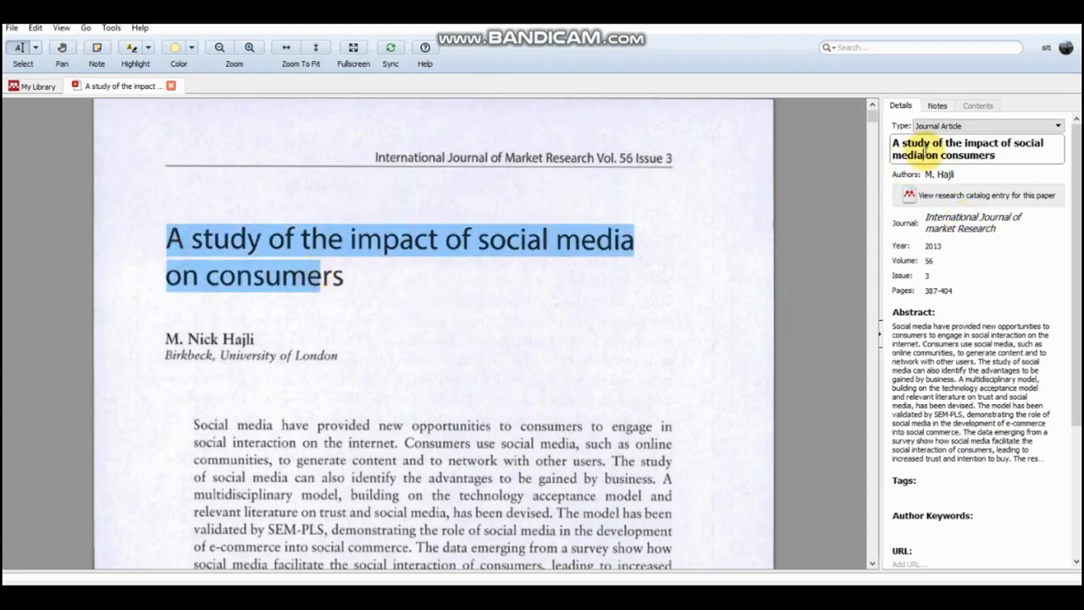
click(168, 338)
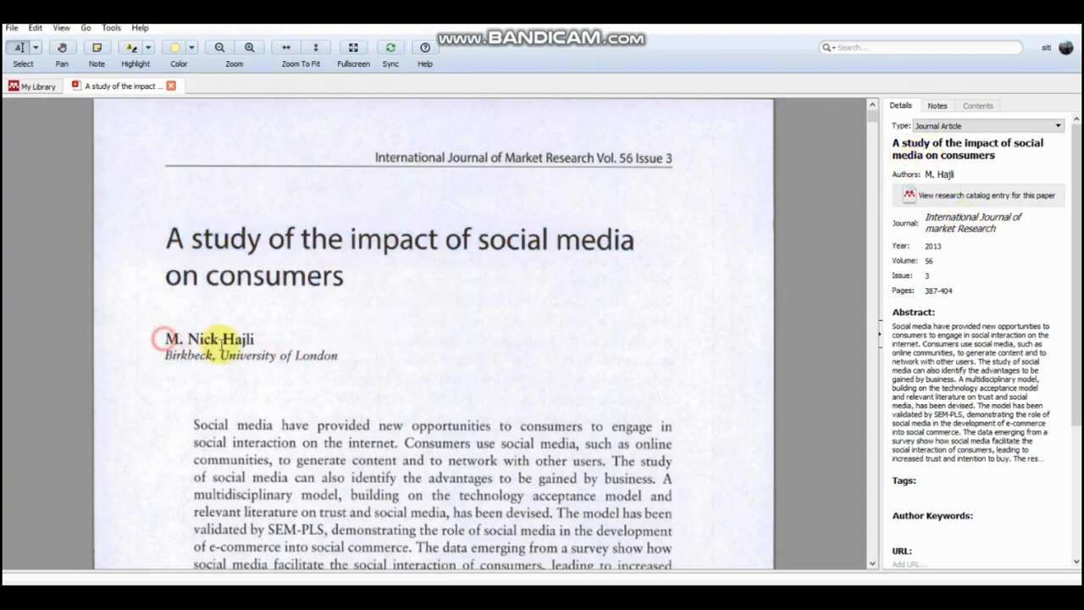
click(242, 336)
click(966, 172)
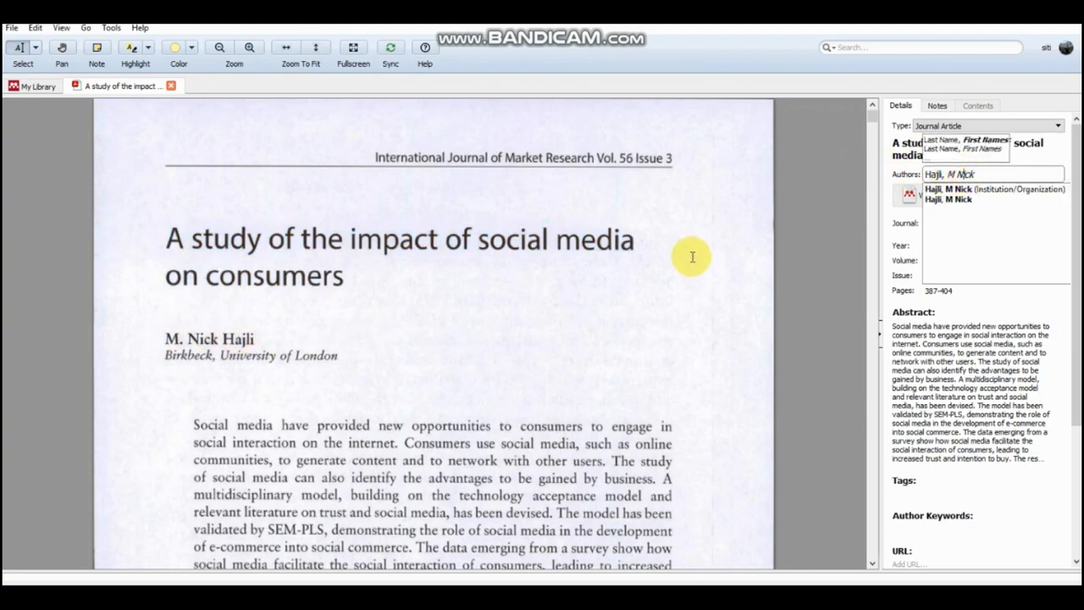
click(408, 408)
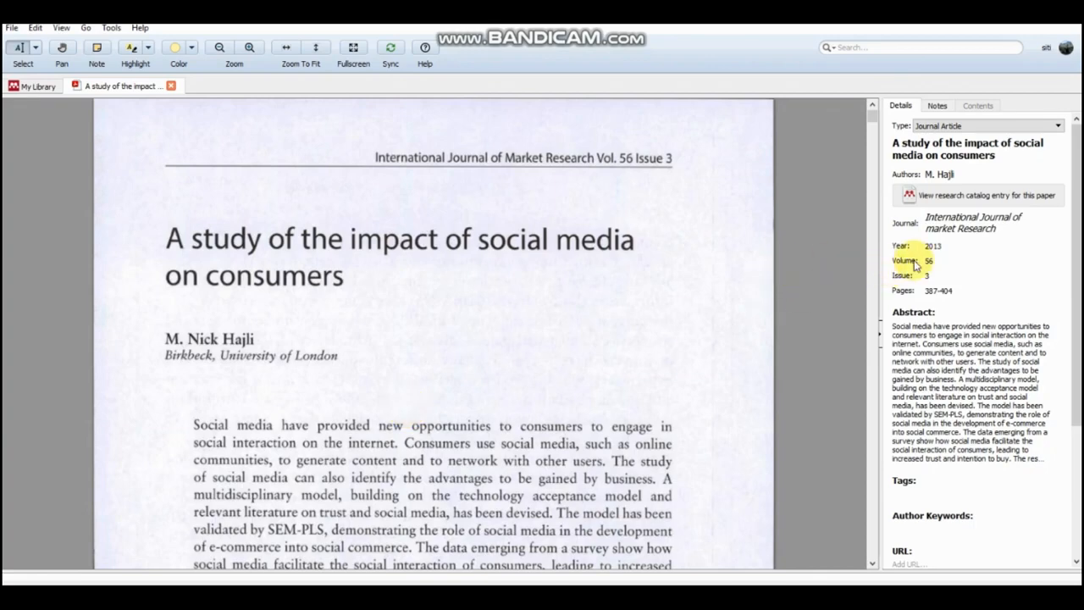
Step: Check the social media paper's year, volume, issue and page range against its first and last pages, and close it
scroll(635, 252, down, 10)
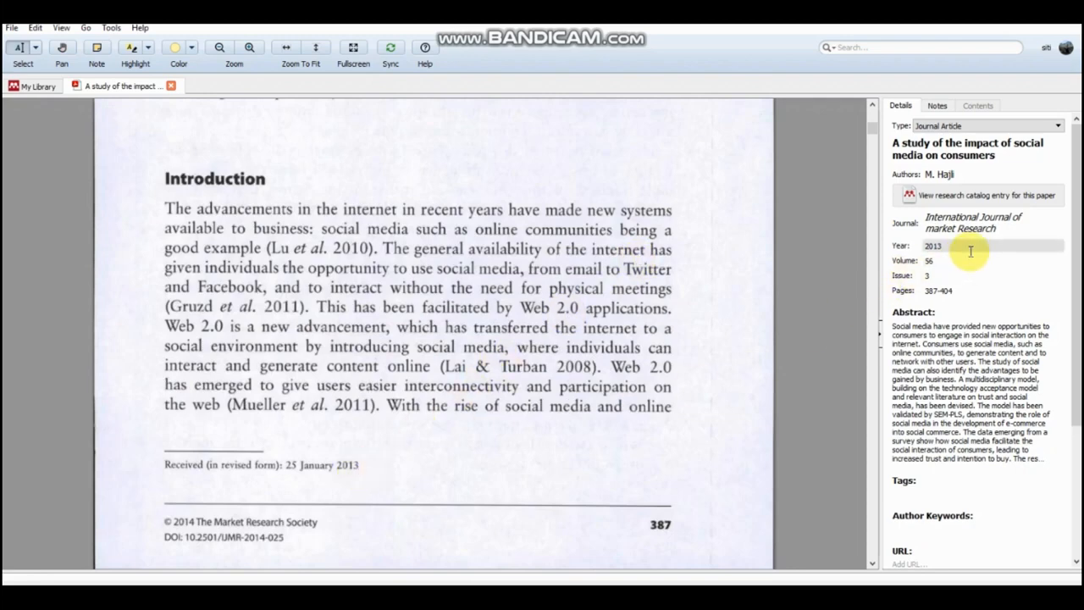
scroll(709, 271, up, 10)
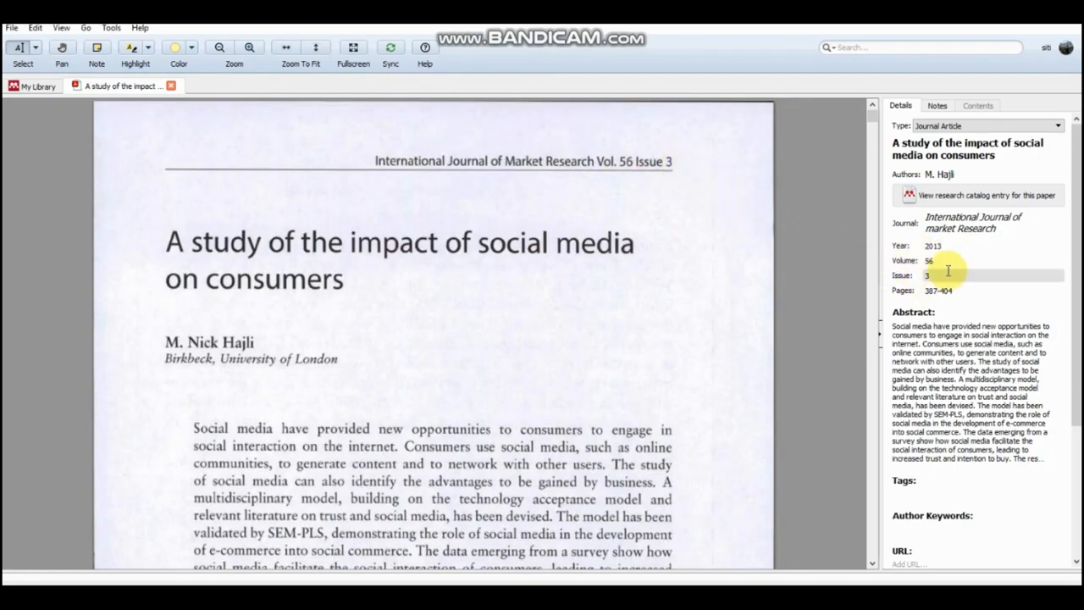
scroll(480, 301, down, 10)
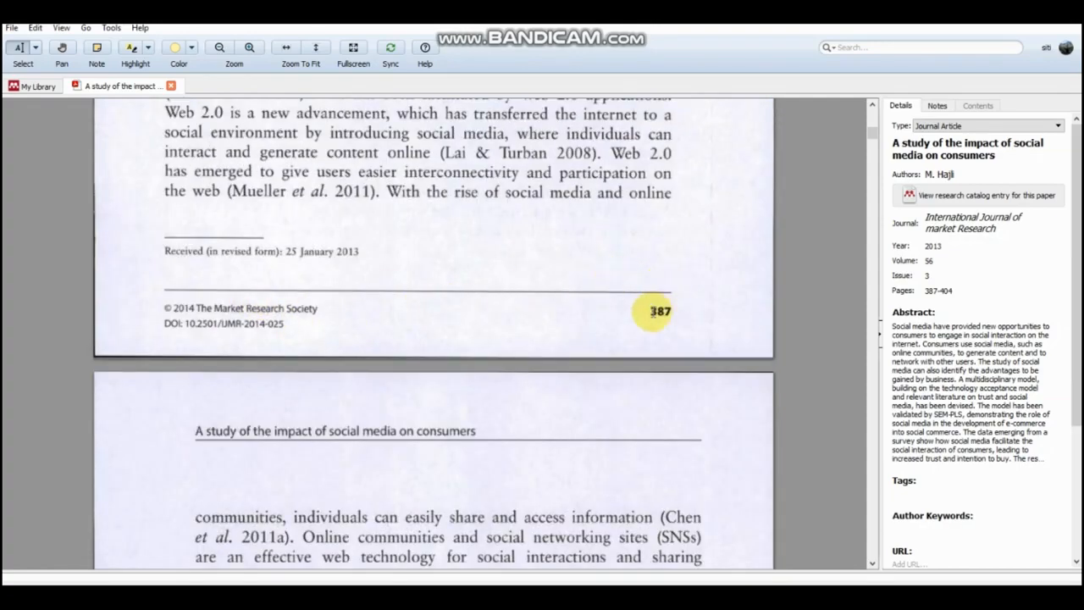
scroll(640, 319, down, 15)
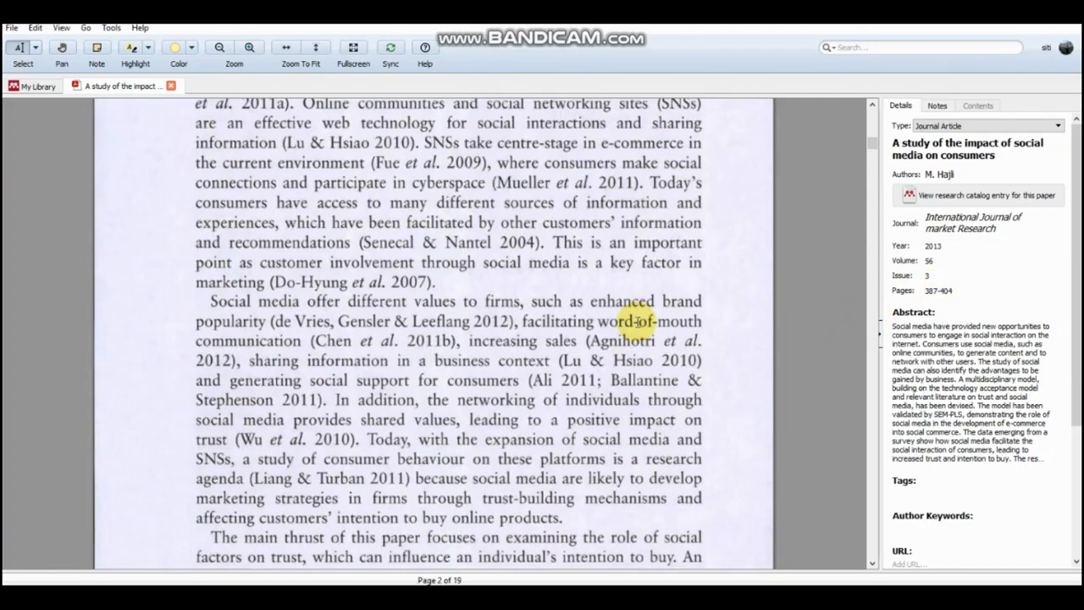
drag(873, 177, 904, 551)
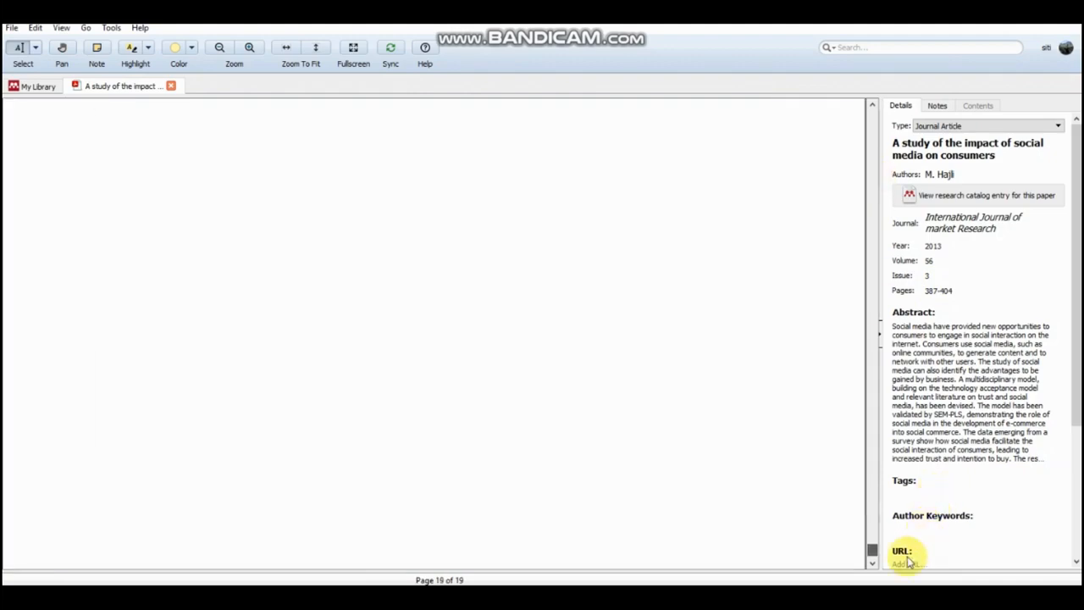
scroll(701, 490, up, 5)
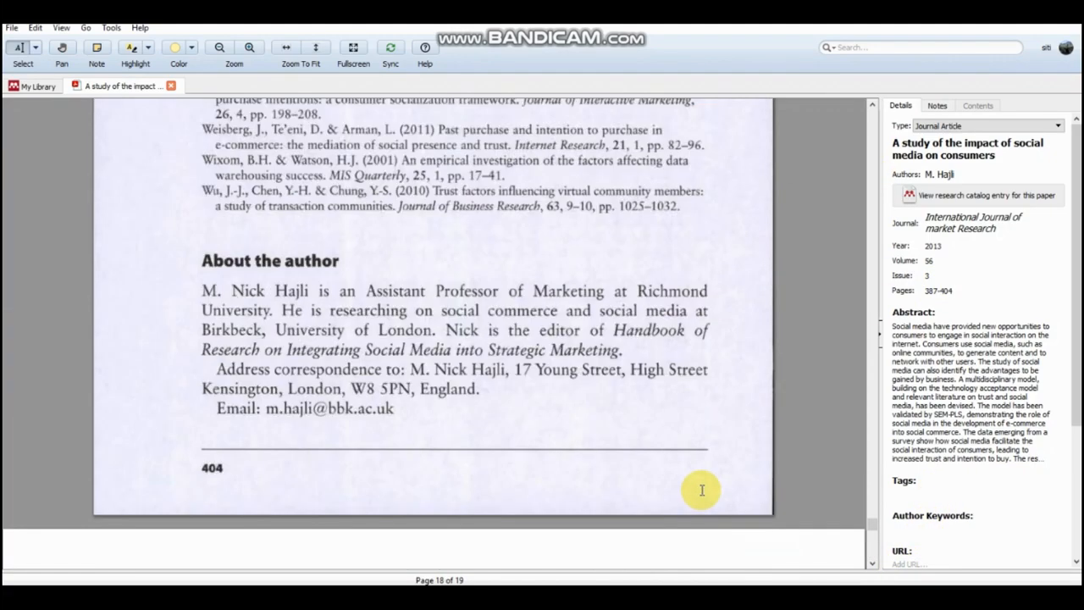
scroll(703, 488, down, 3)
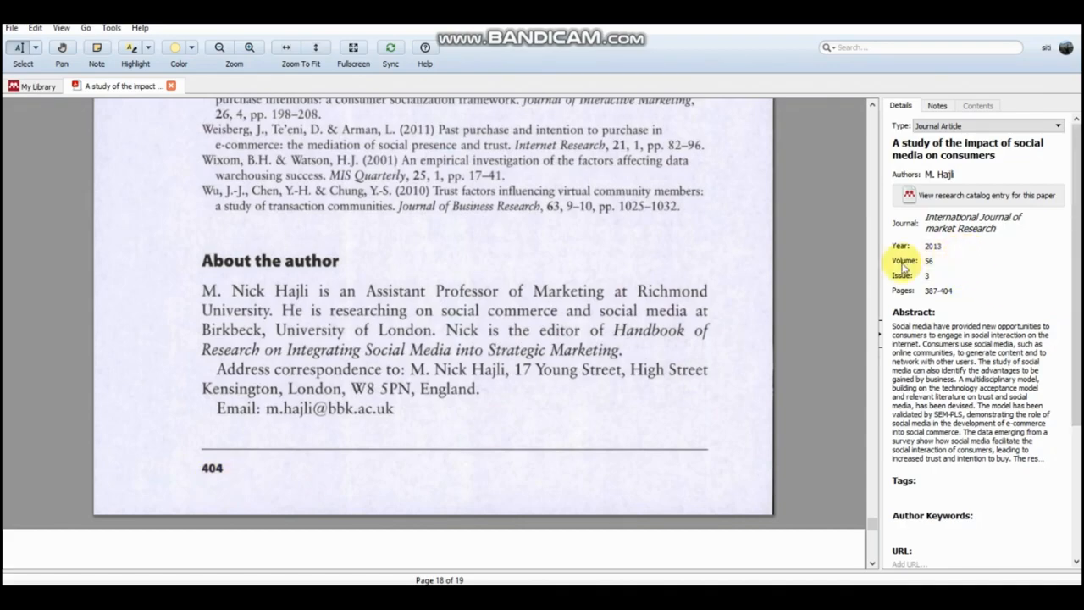
scroll(644, 271, up, 10)
scroll(619, 274, up, 20)
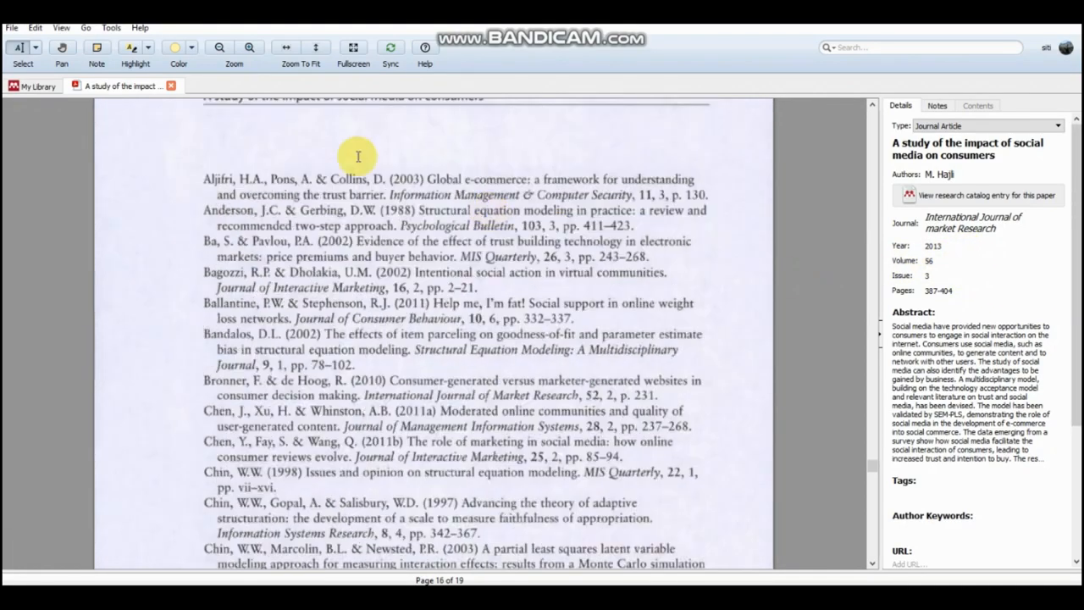
click(171, 86)
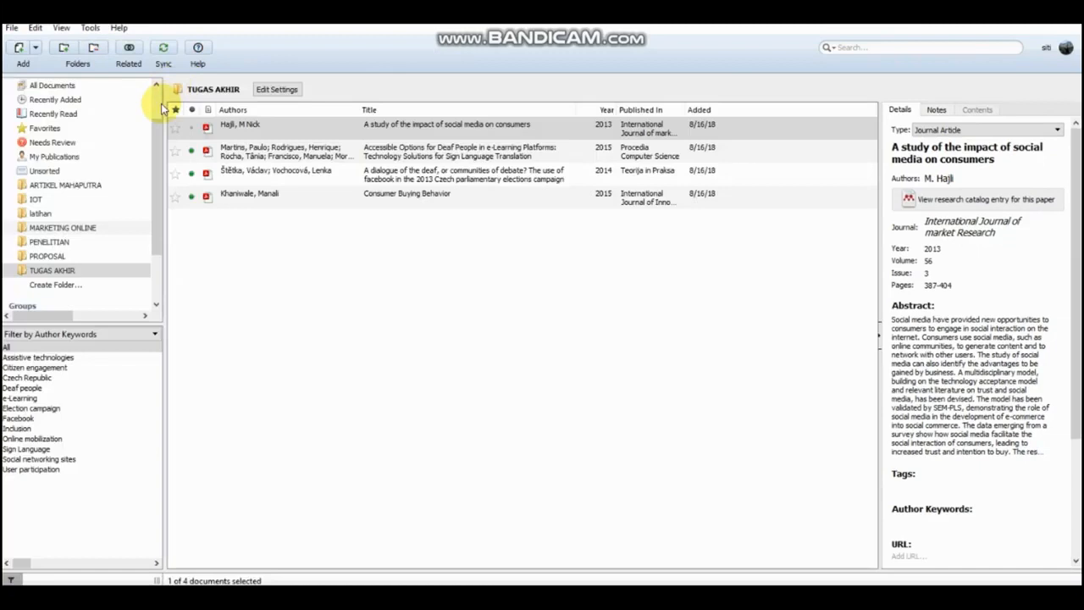
Step: Open "Accessible Options for Deaf People in e-Learning Platforms" and compare its title and author list with the document details
double_click(235, 143)
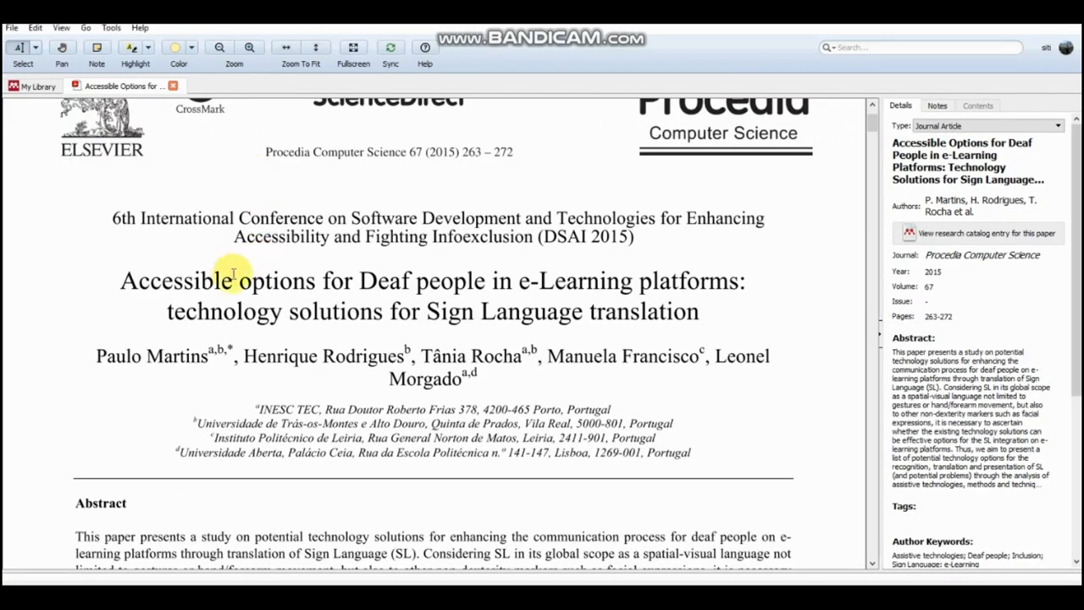
click(103, 358)
mouse_move(128, 360)
mouse_down()
mouse_move(181, 373)
mouse_move(206, 360)
mouse_up()
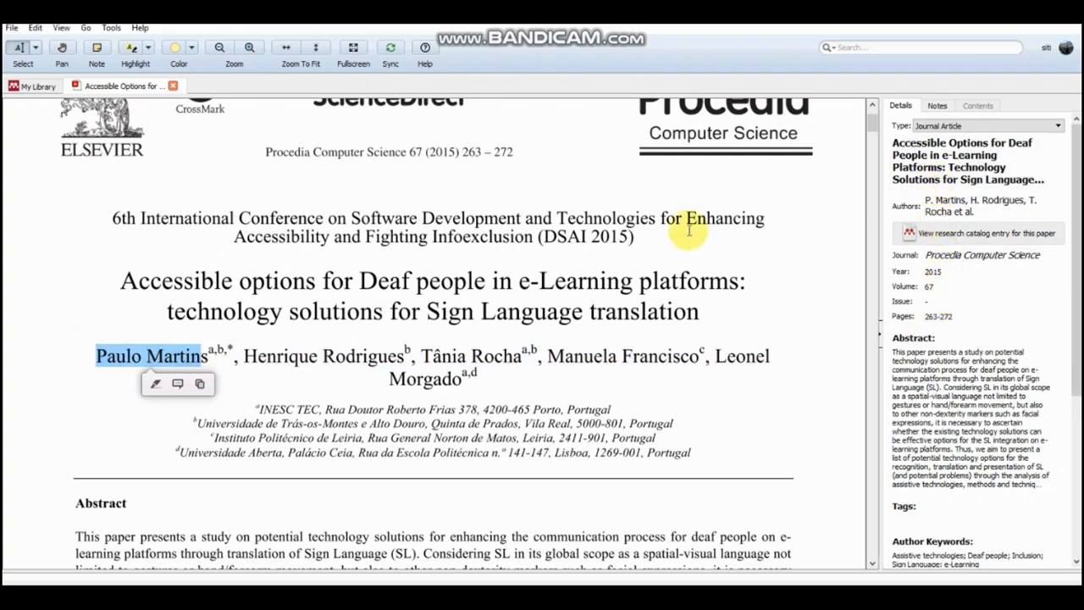
click(608, 287)
click(923, 157)
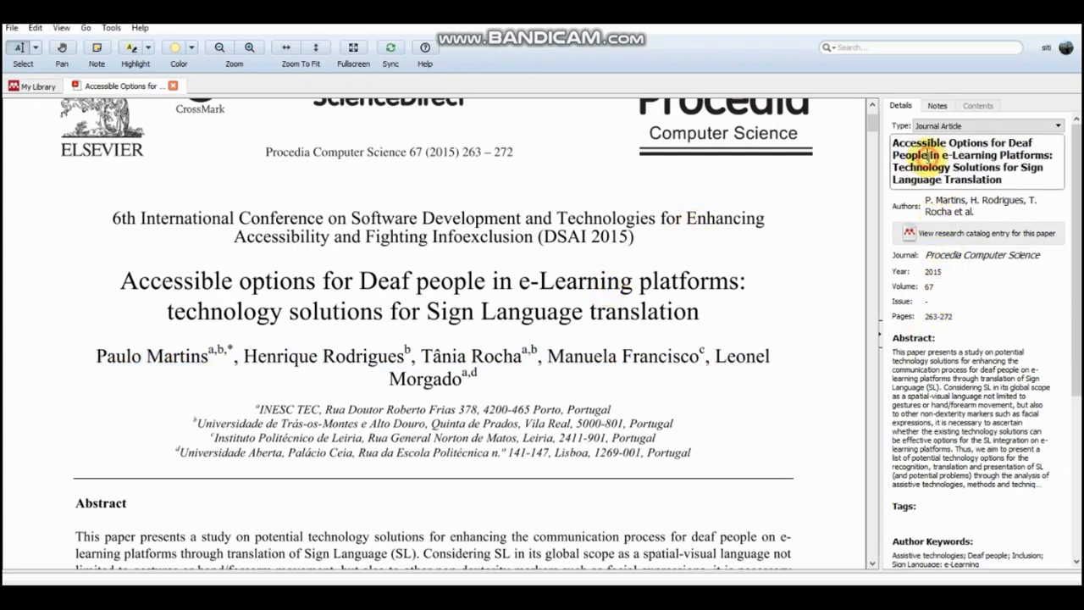
drag(483, 357, 565, 357)
click(925, 206)
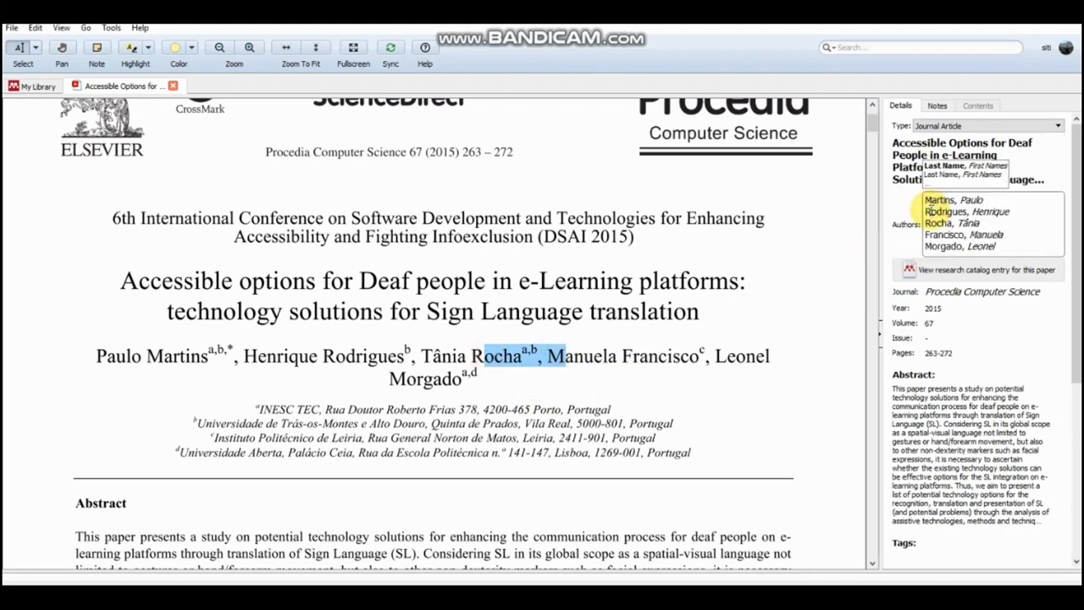
Step: Check the year, volume and page details of the paper on deaf people in e-learning, and close it
click(969, 288)
click(960, 272)
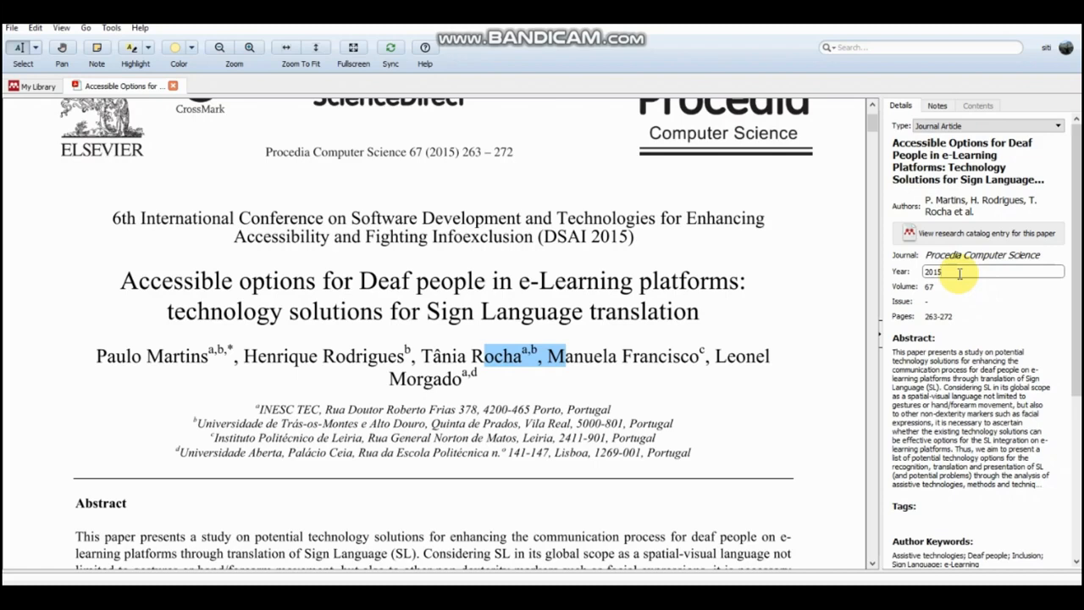
click(628, 275)
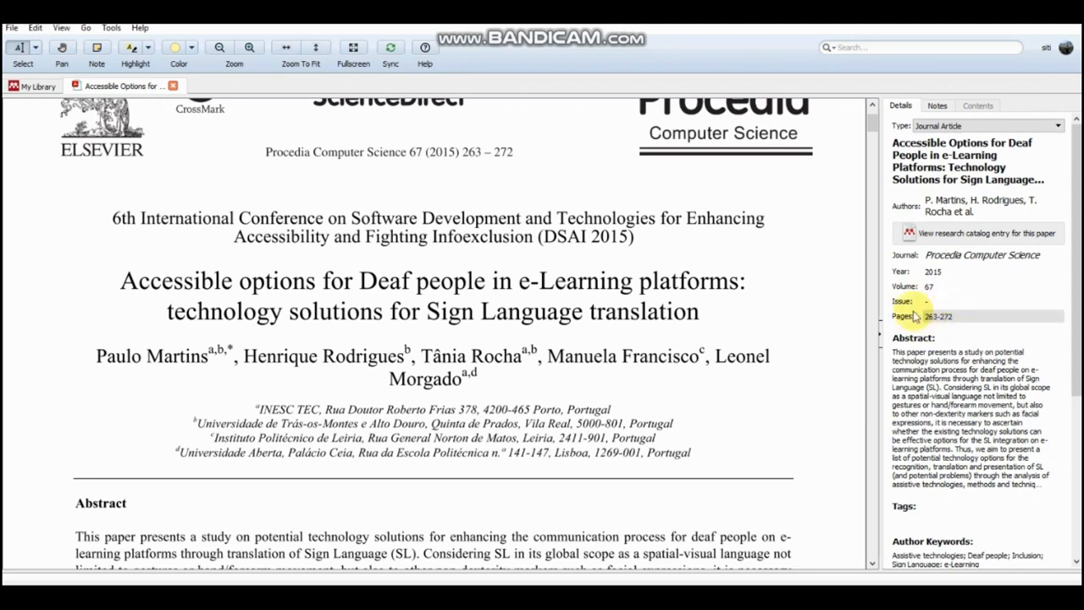
click(173, 86)
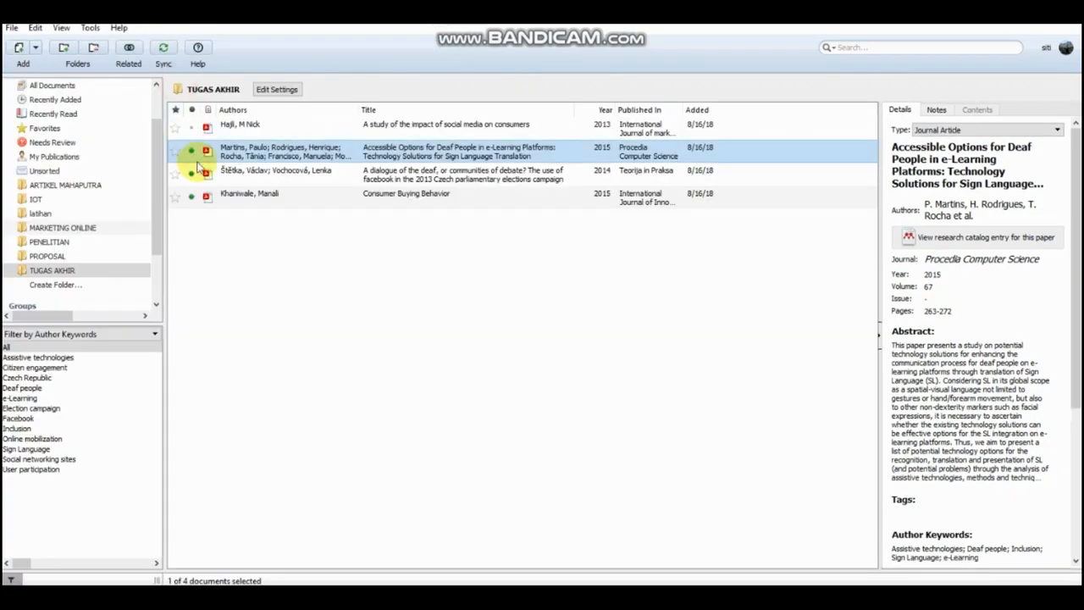
Step: Open "A dialogue of the deaf, or communities of debate?" to compare it with its document details, close it, and switch to the Word document
double_click(222, 171)
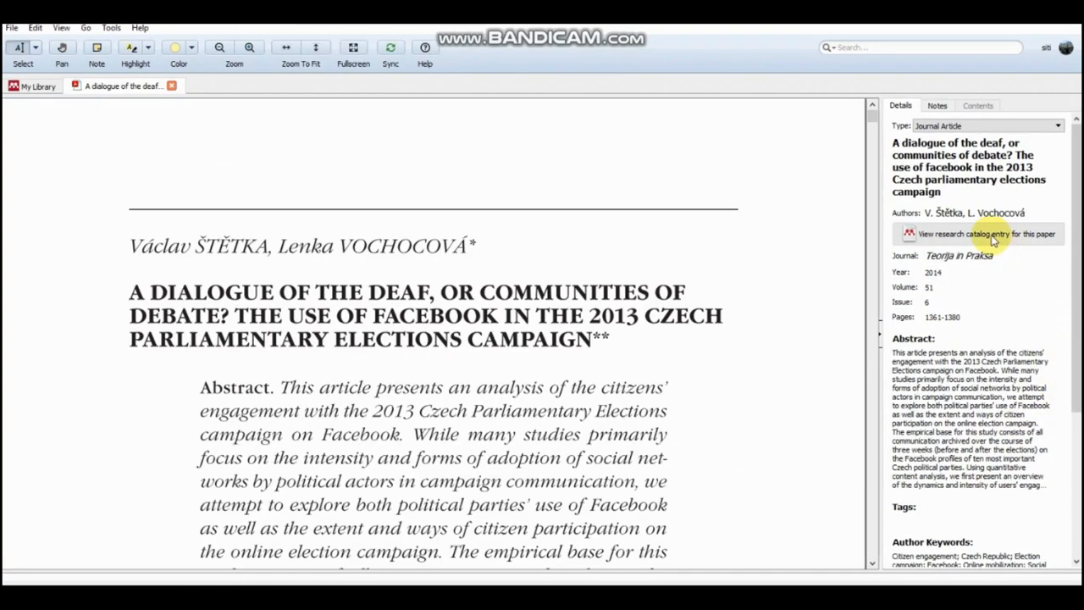
click(170, 87)
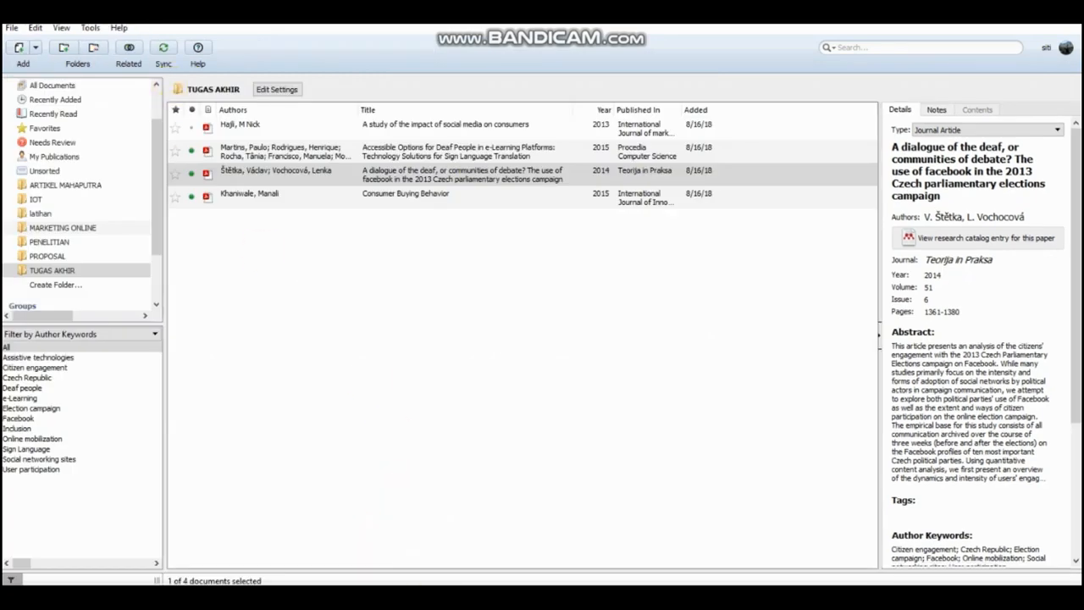
mouse_move(431, 576)
click(564, 556)
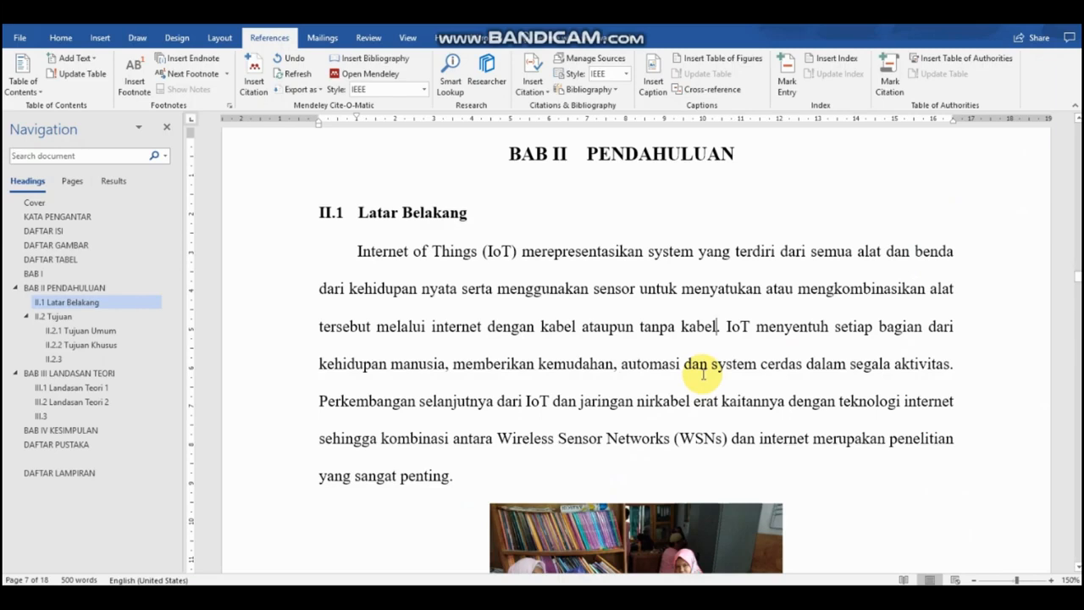
Step: Start a Mendeley citation before the period after "ataupun tanpa kabel" in section II.1, choosing the source from the Mendeley library
click(720, 328)
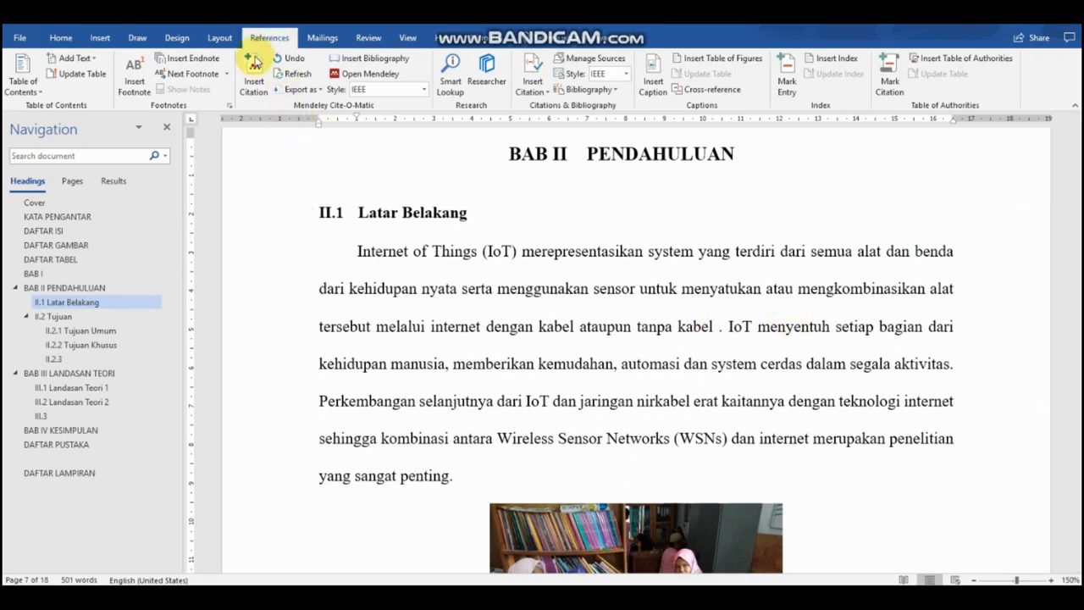
click(250, 91)
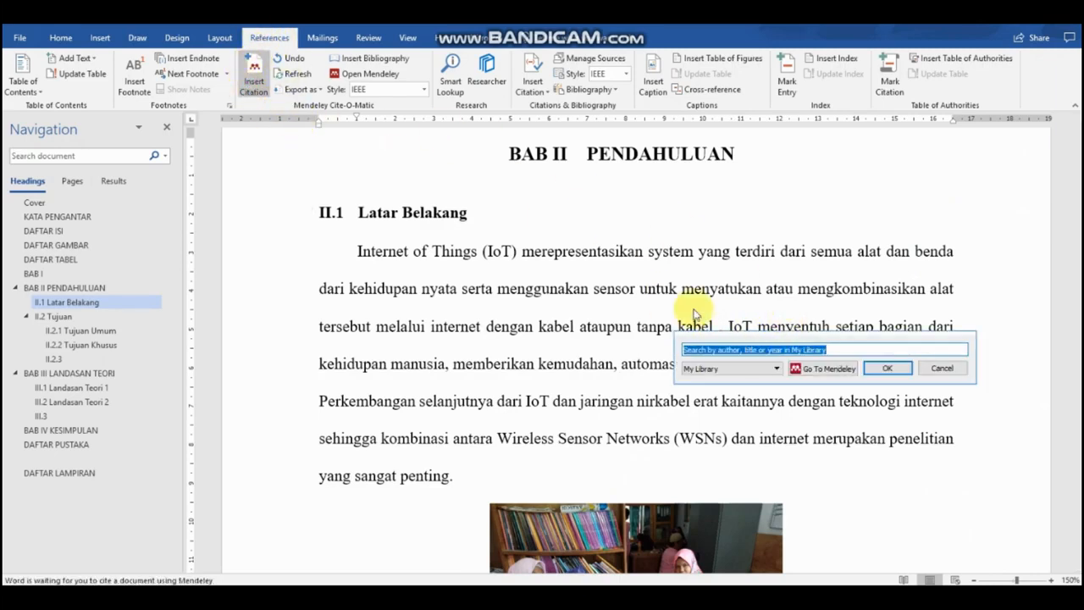
click(816, 372)
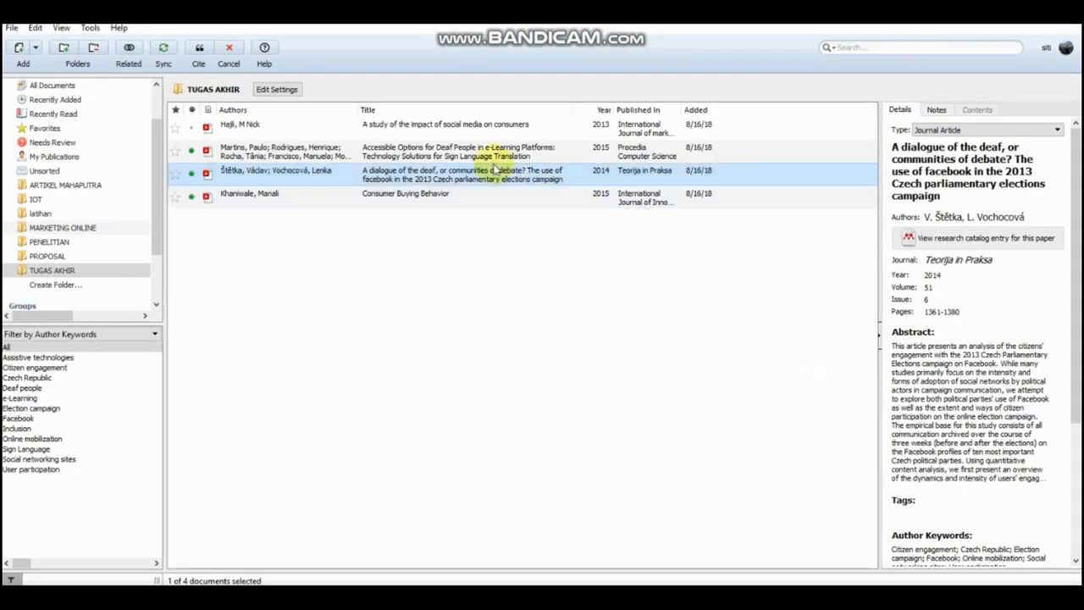
Step: Open "A study of the impact of social media on consumers" and examine the first-page abstract passage on how consumers use social media
double_click(392, 126)
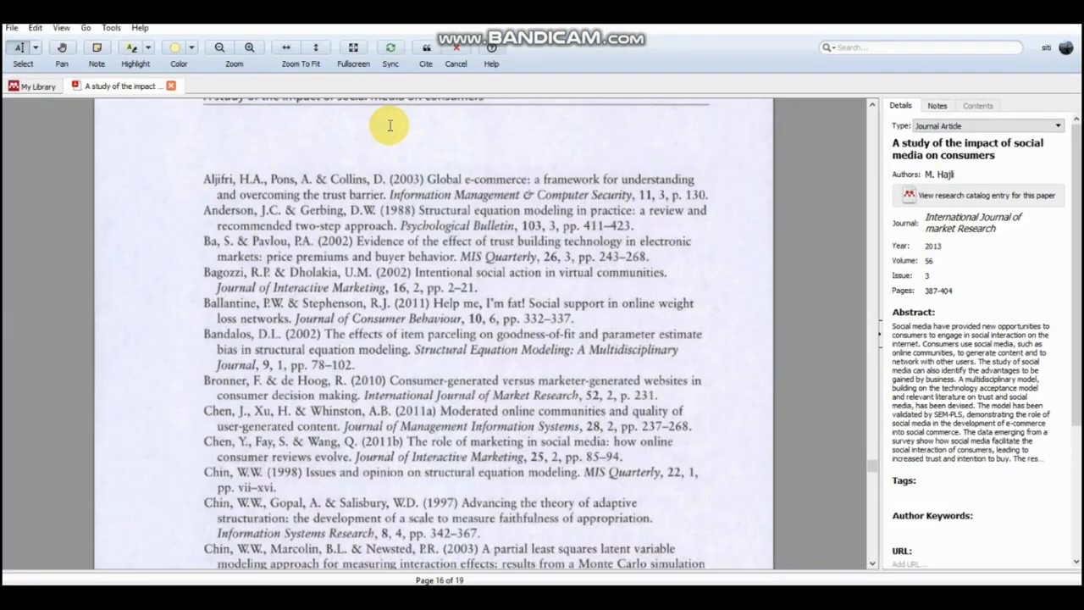
scroll(386, 230, up, 3)
scroll(509, 322, up, 5)
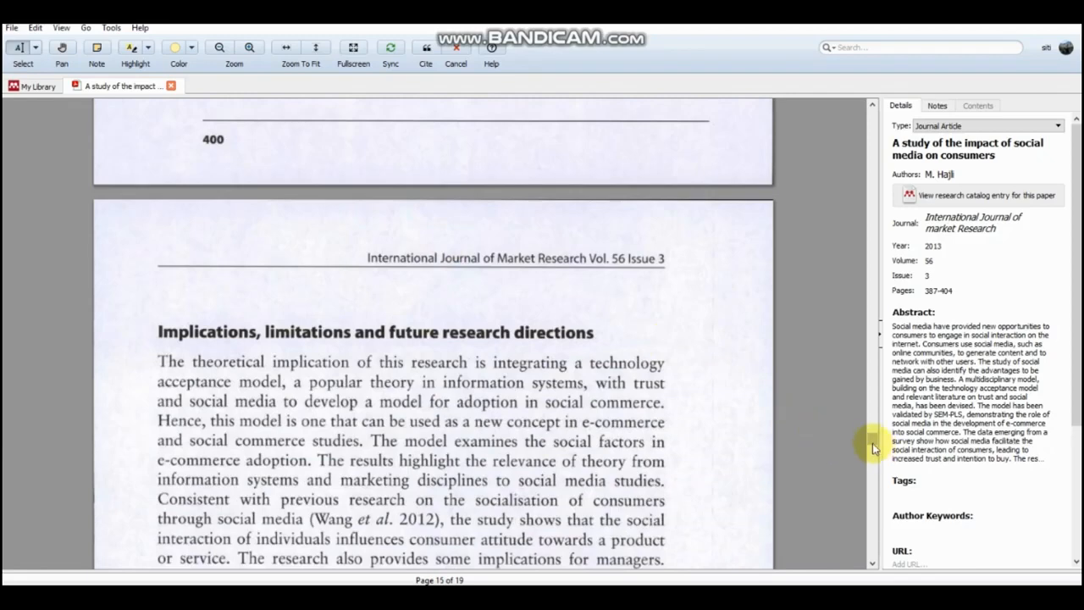
drag(873, 444, 874, 121)
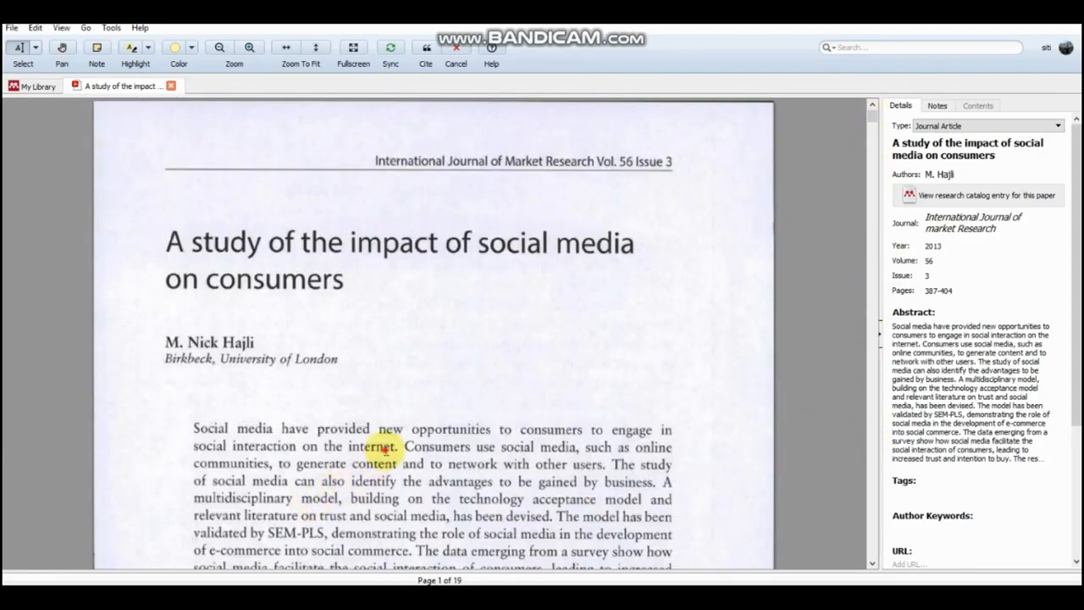
drag(384, 447, 438, 465)
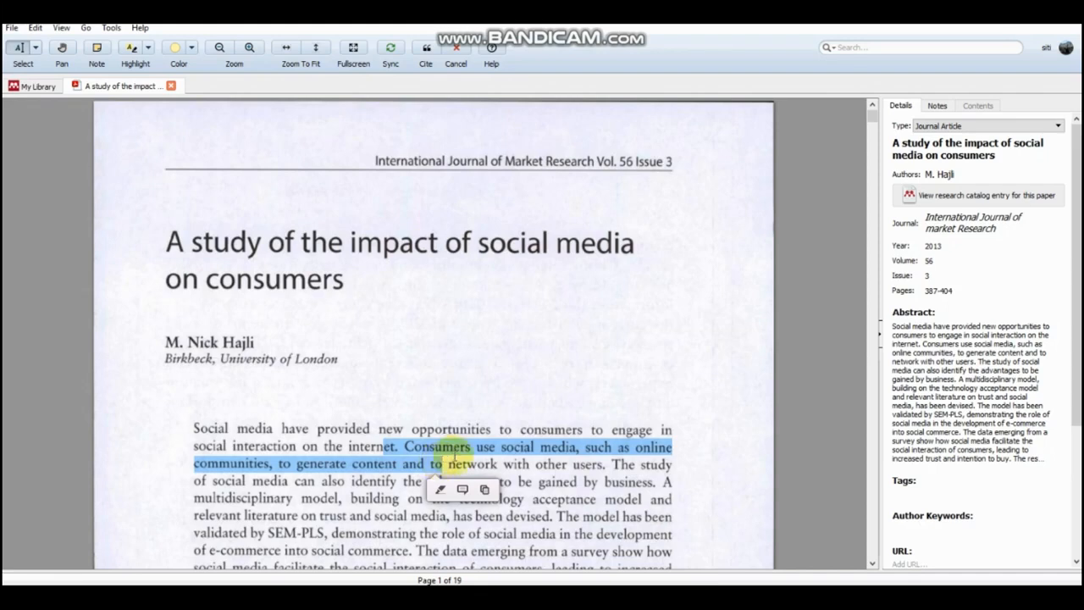
drag(466, 448, 533, 446)
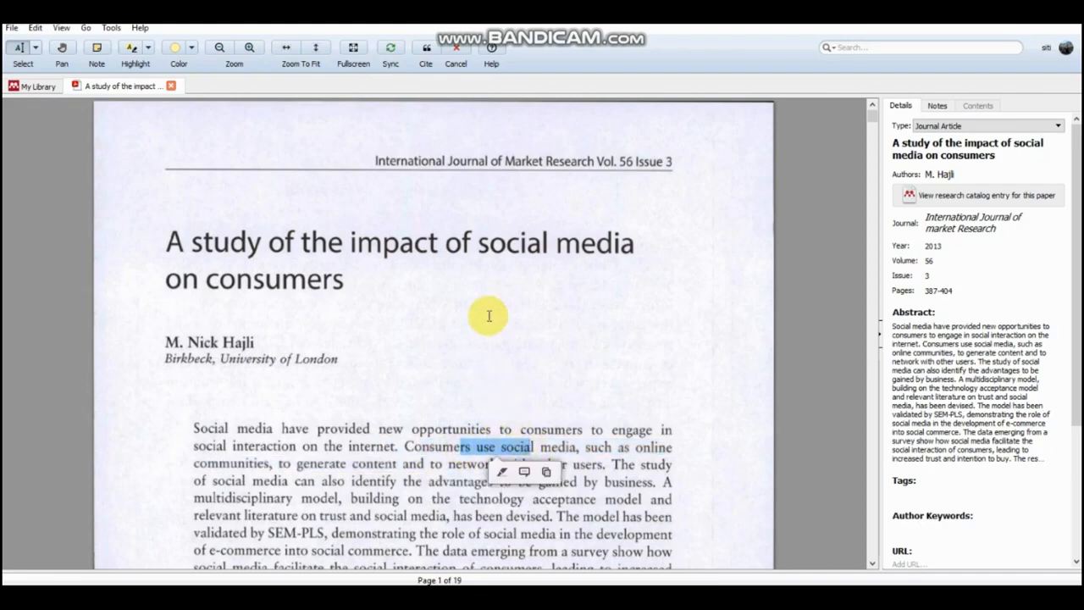
Step: Cite the open social media paper in the document, importing the missing reference into the existing TUGAS AKHIR folder
click(427, 51)
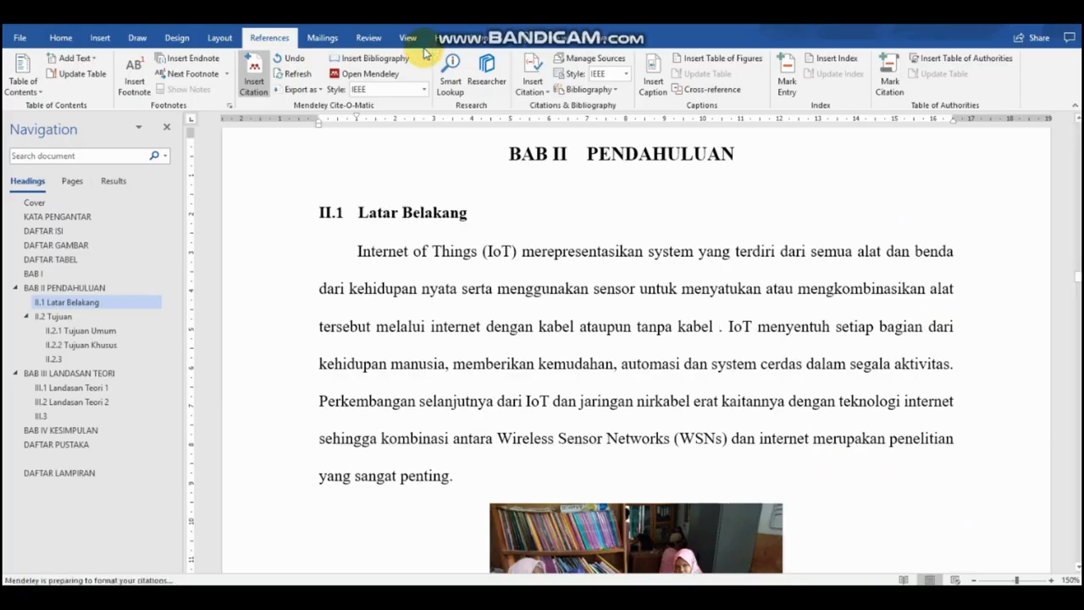
click(508, 323)
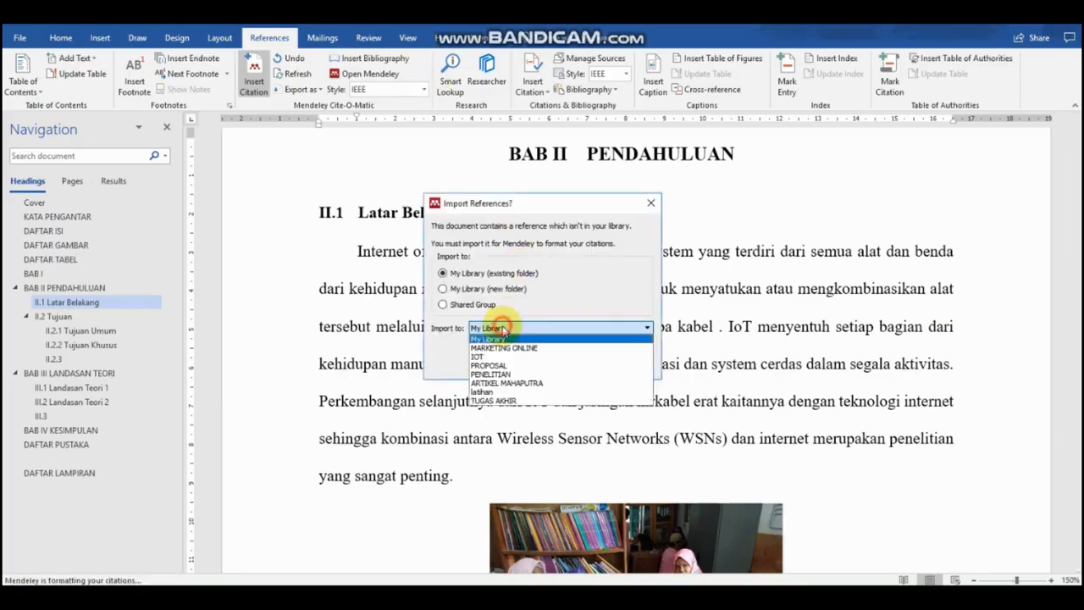
click(491, 398)
click(573, 365)
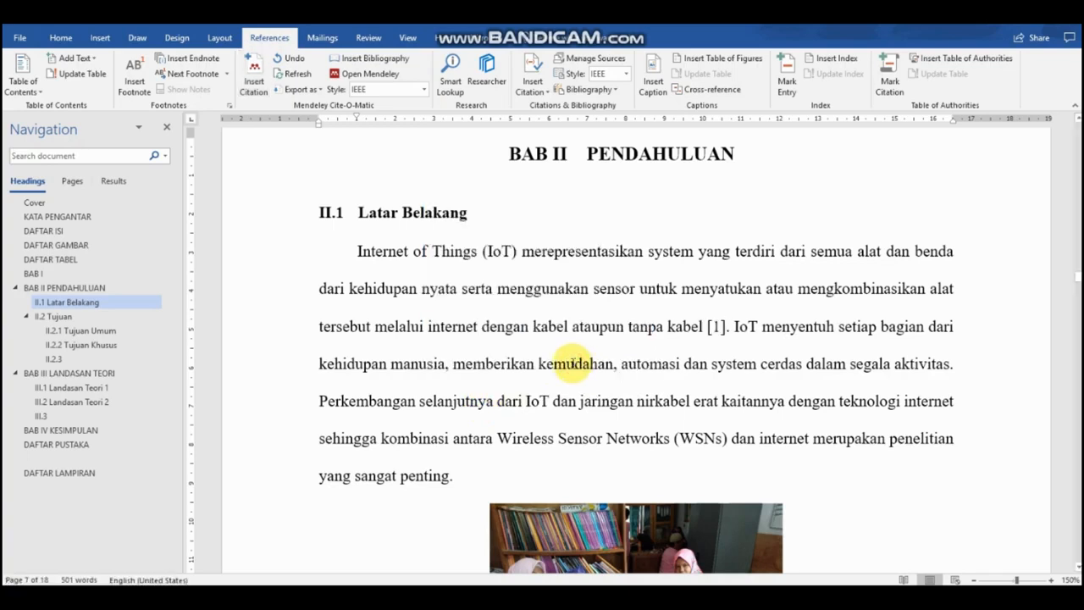
text(.)
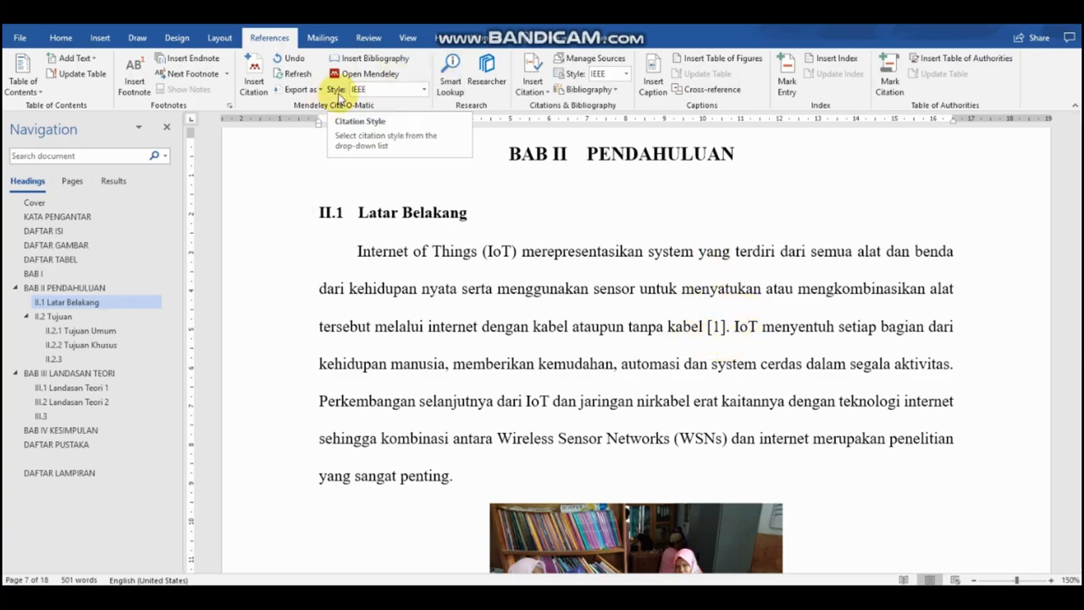
Step: Try the American Political Science Association citation style on the document, and set the style back to IEEE
click(386, 91)
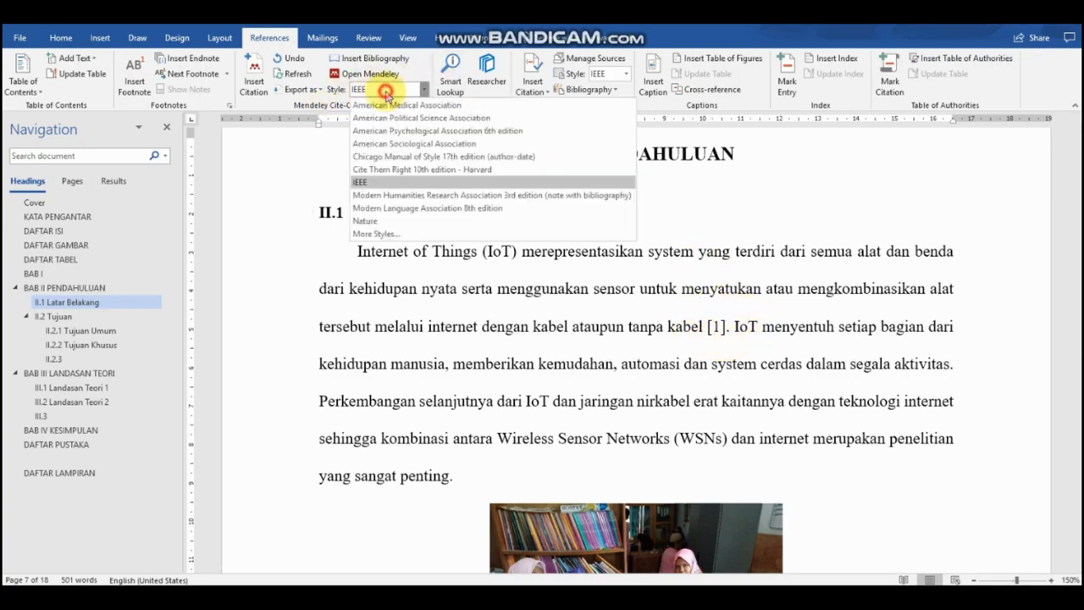
click(384, 117)
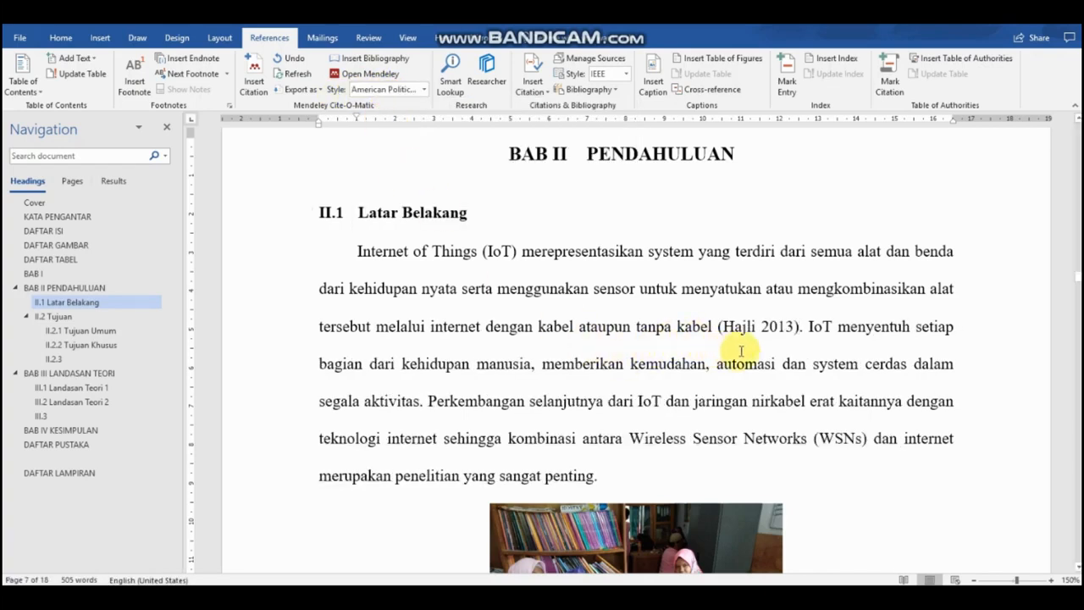
click(801, 326)
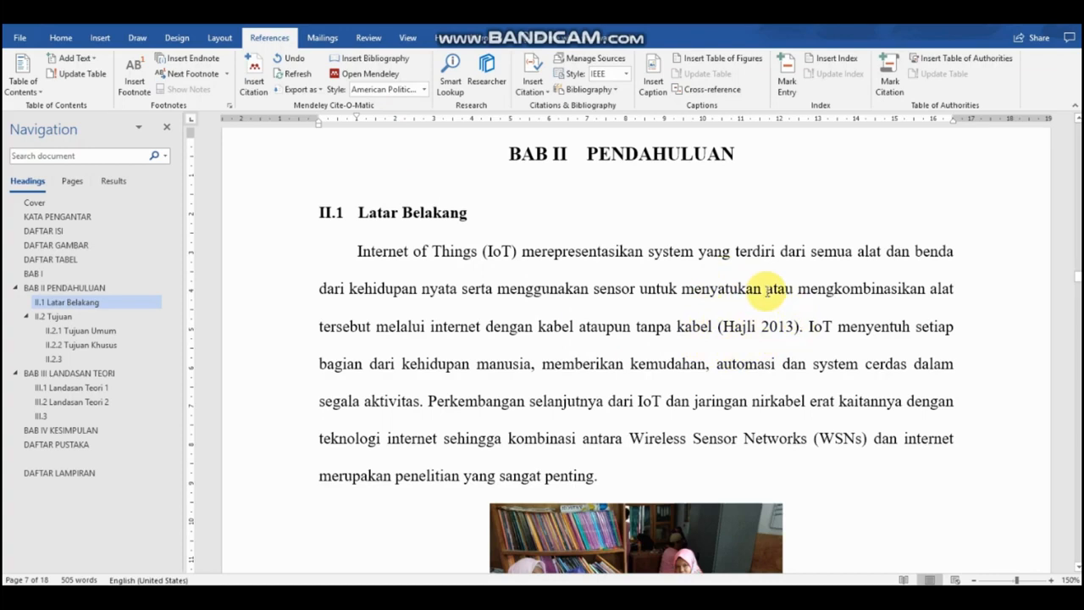
click(387, 90)
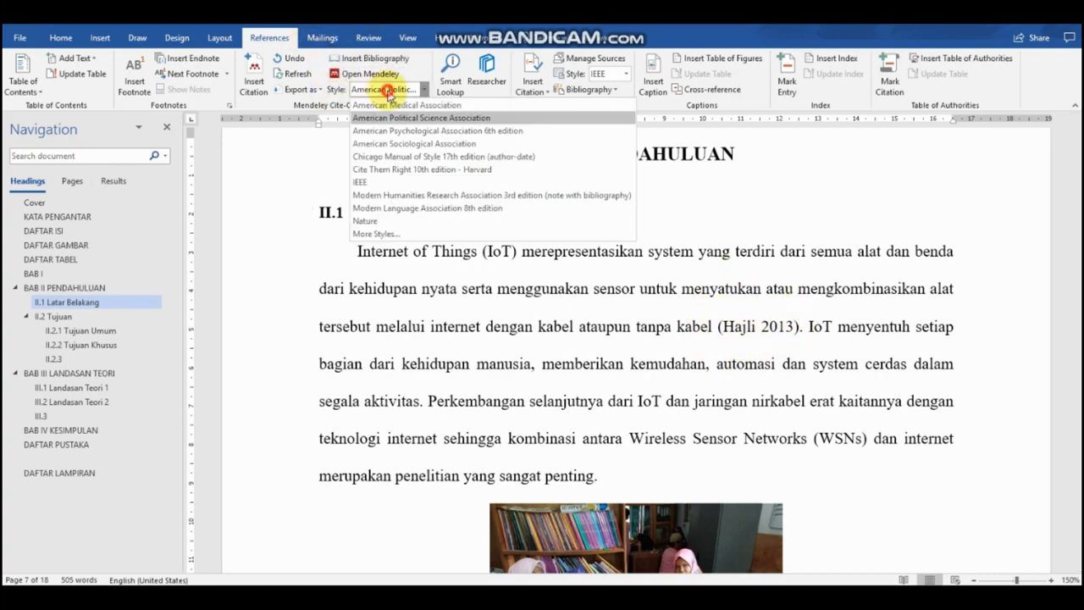
click(394, 182)
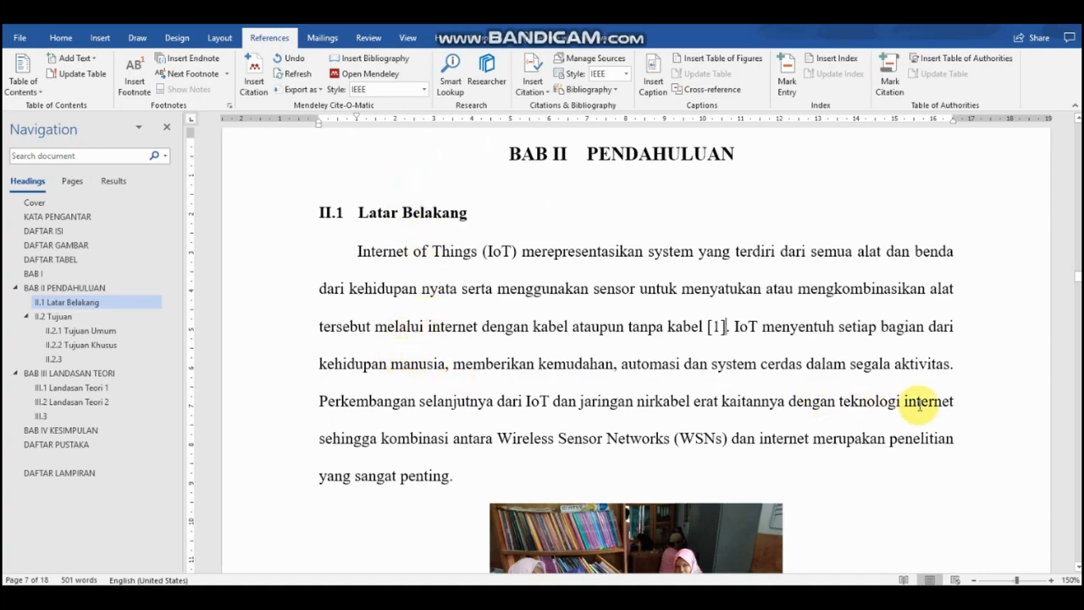
Step: Cite "Accessible Options for Deaf People in e-Learning Platforms" before the period after "segala aktivitas" in section II.1
click(950, 365)
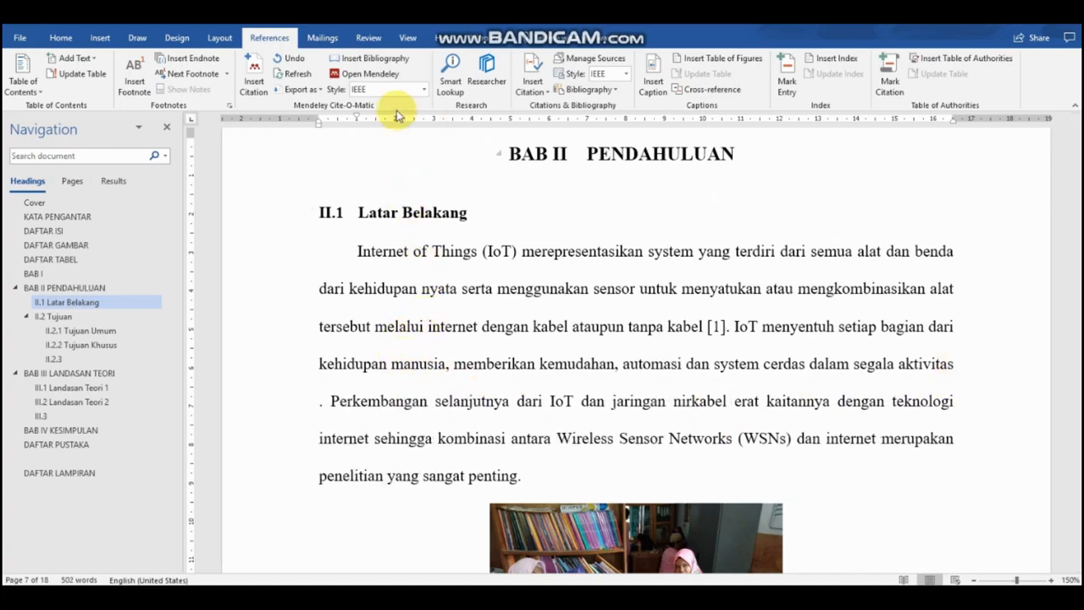
click(258, 62)
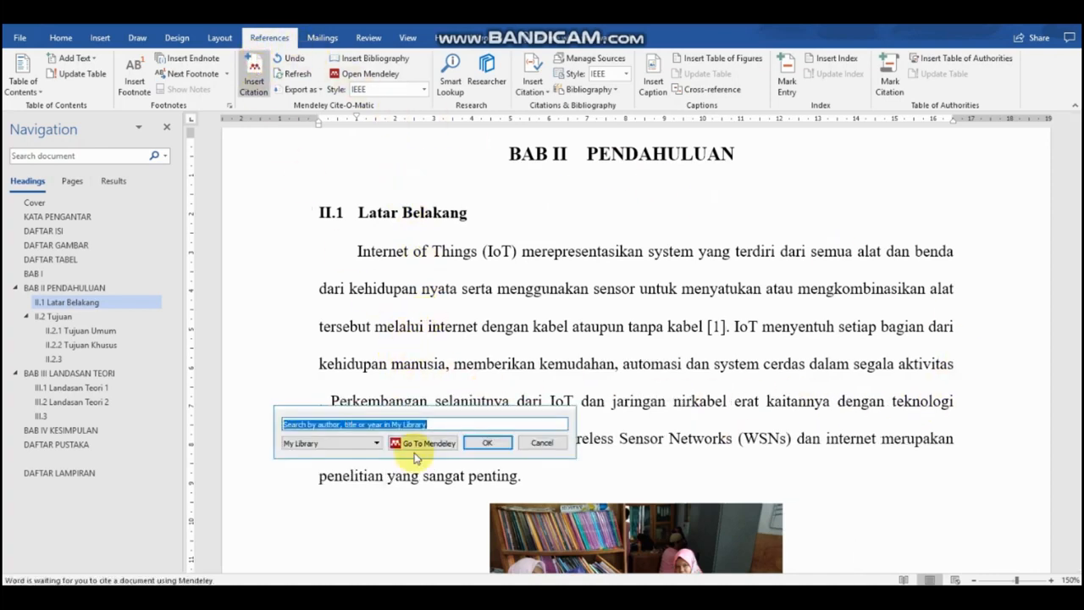
click(420, 451)
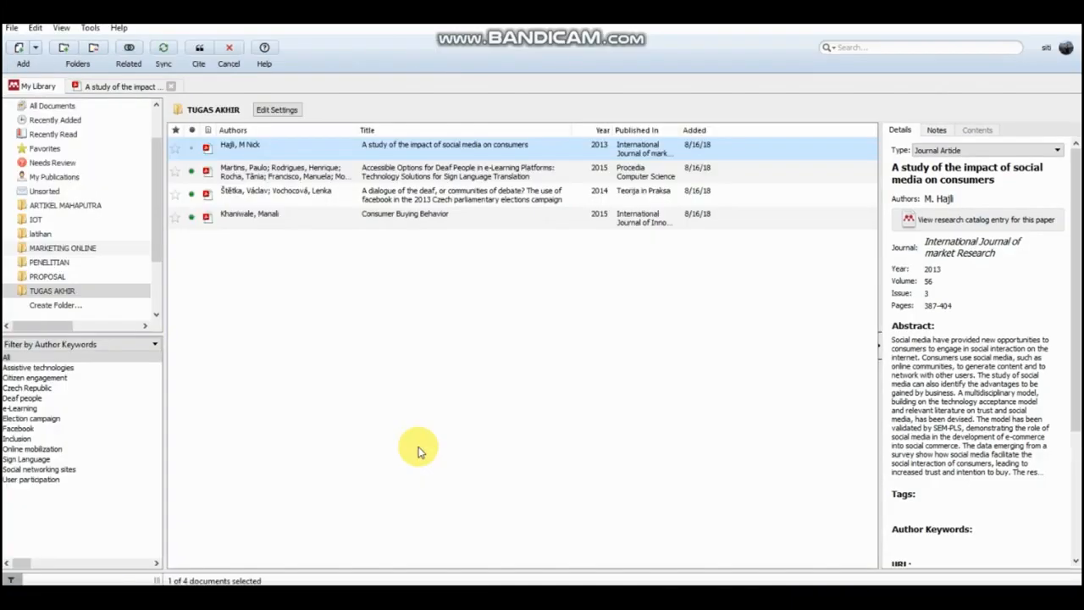
click(373, 175)
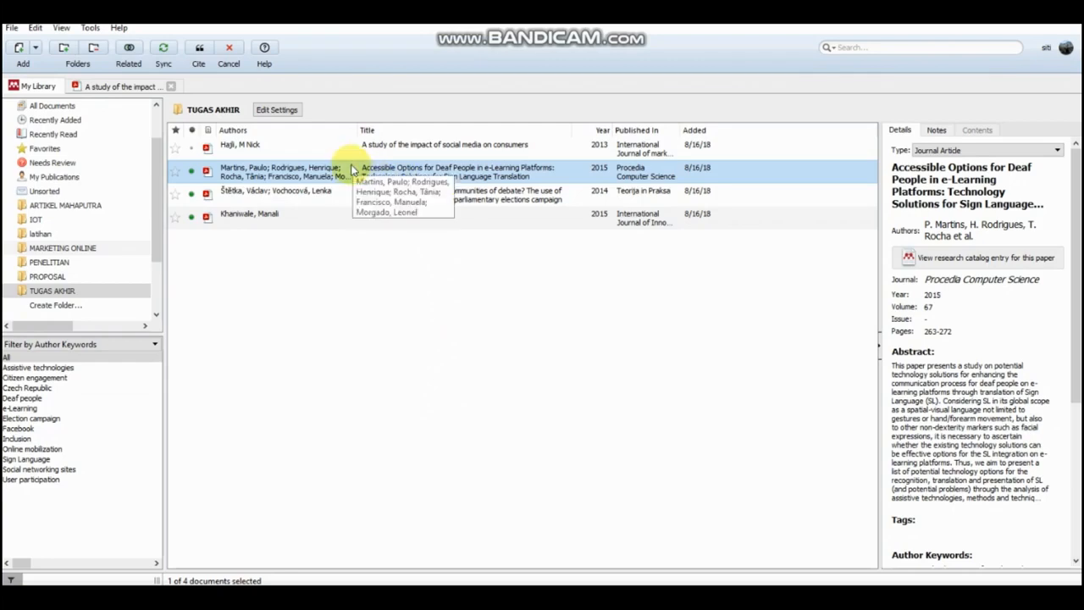
click(198, 48)
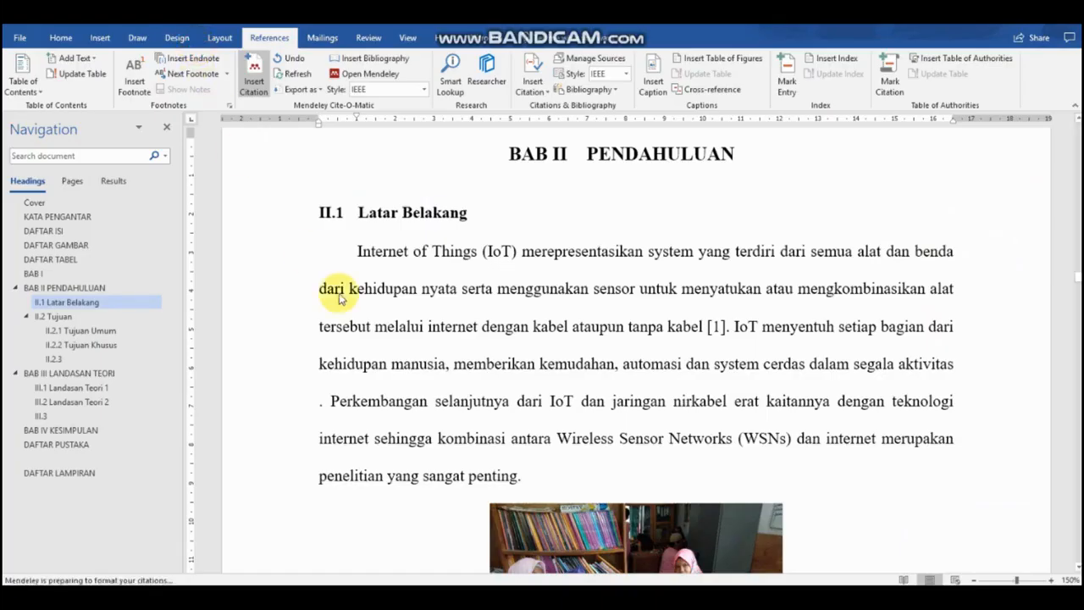
click(318, 406)
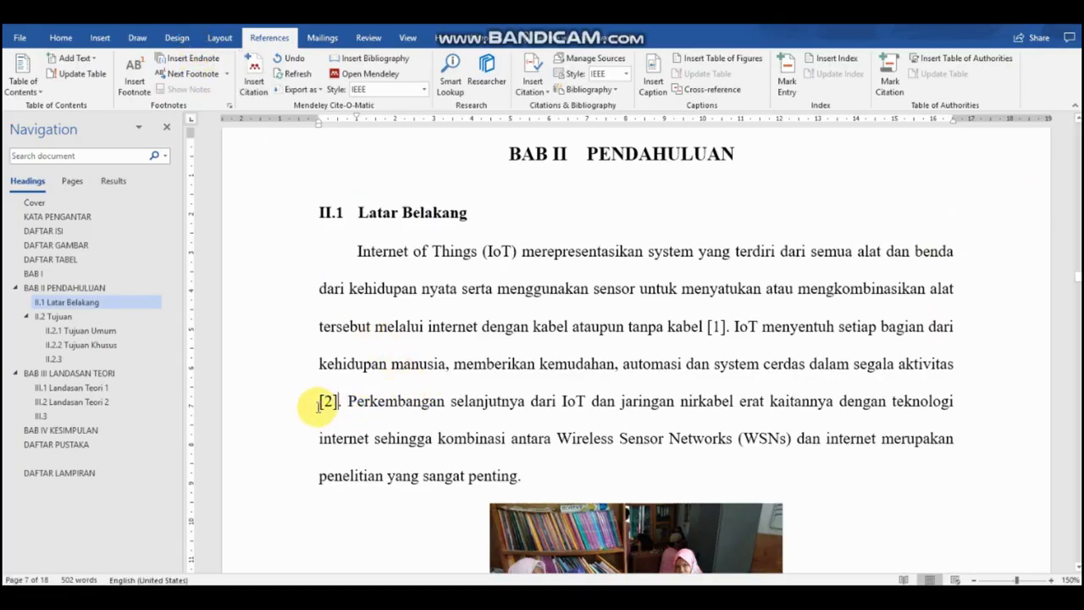
Step: Cite "A dialogue of the deaf, or communities of debate?" after "kelembaban" in the paragraph below Gambar I-1, checking the paper's first page beforehand
scroll(326, 404, down, 10)
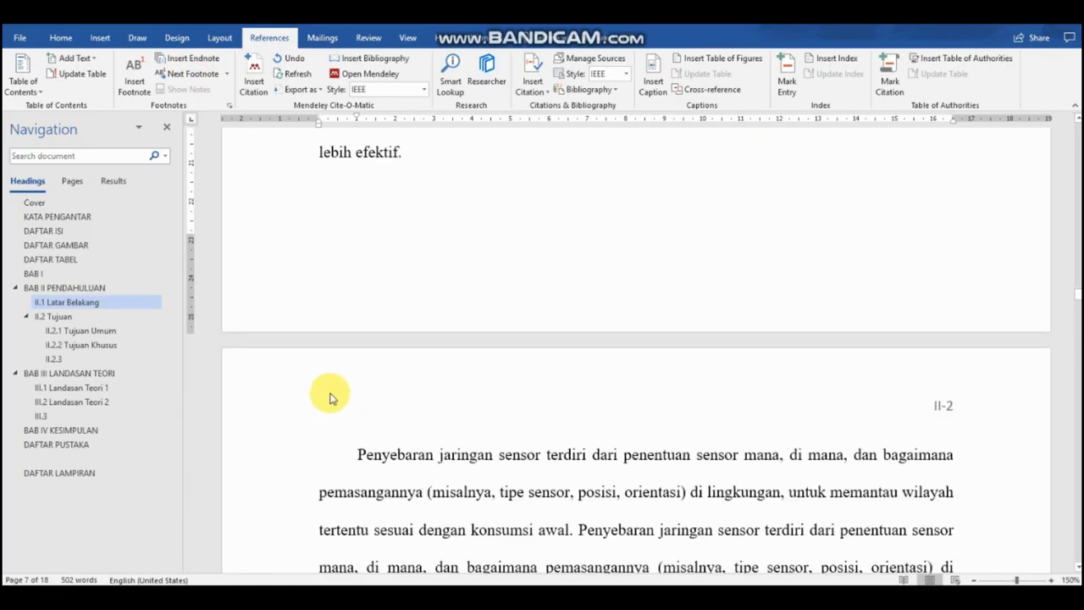
scroll(331, 395, up, 3)
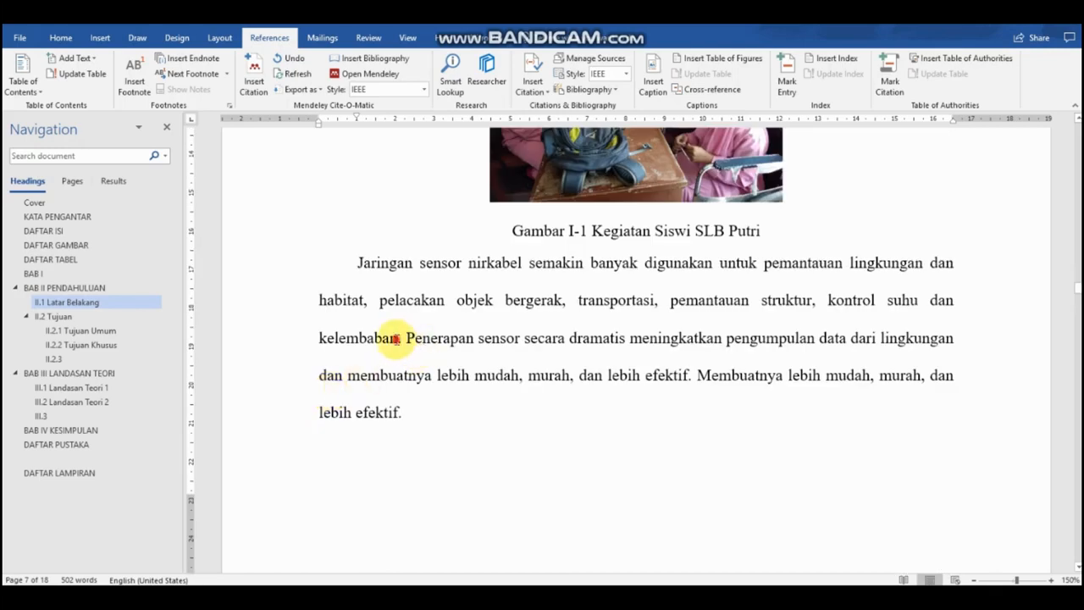
click(253, 80)
click(416, 382)
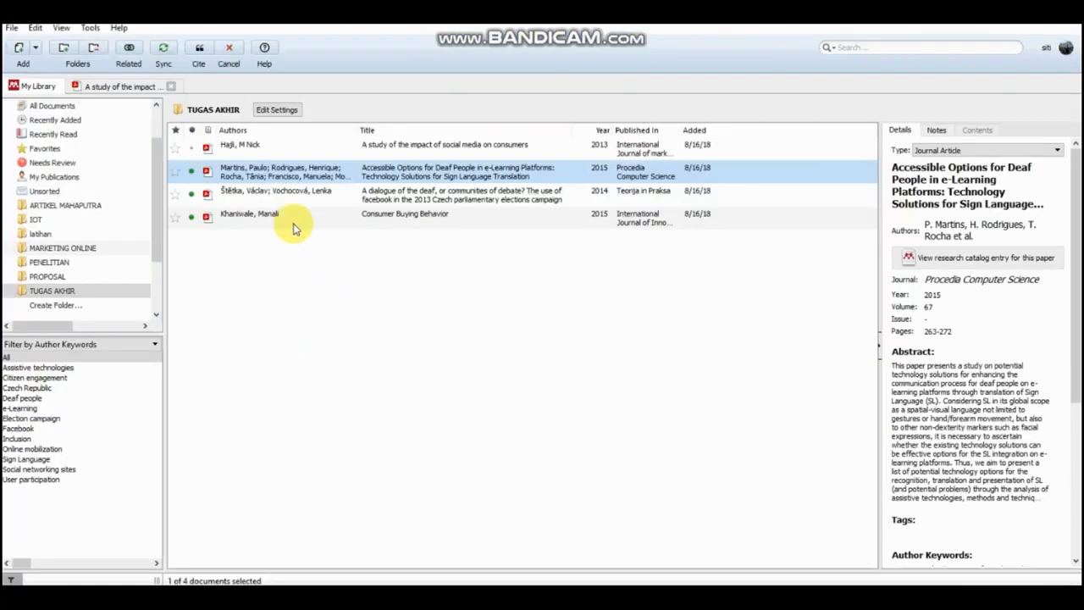
double_click(246, 195)
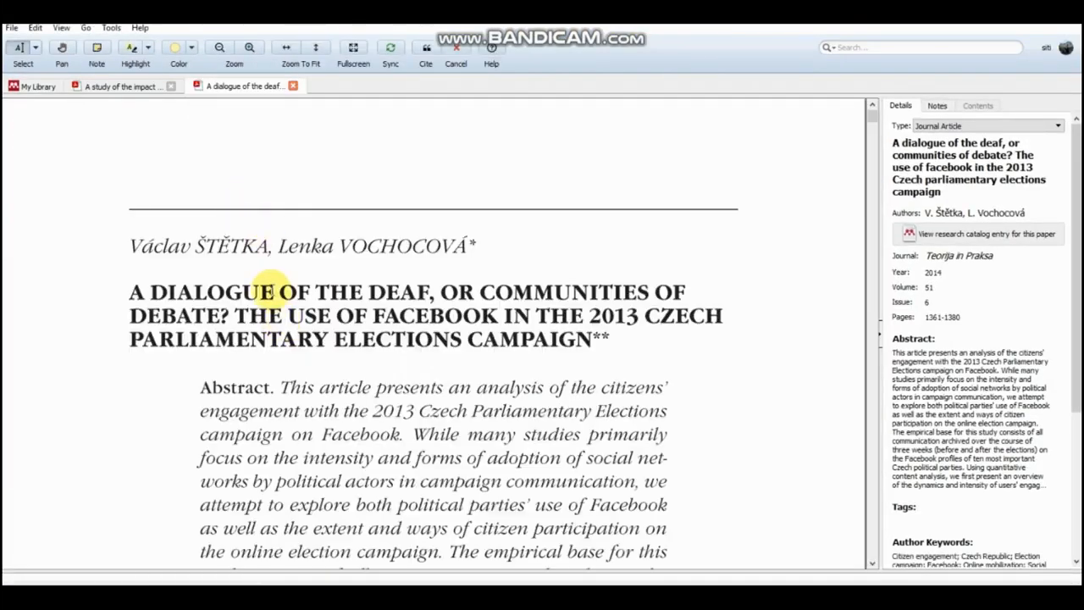
scroll(274, 291, down, 12)
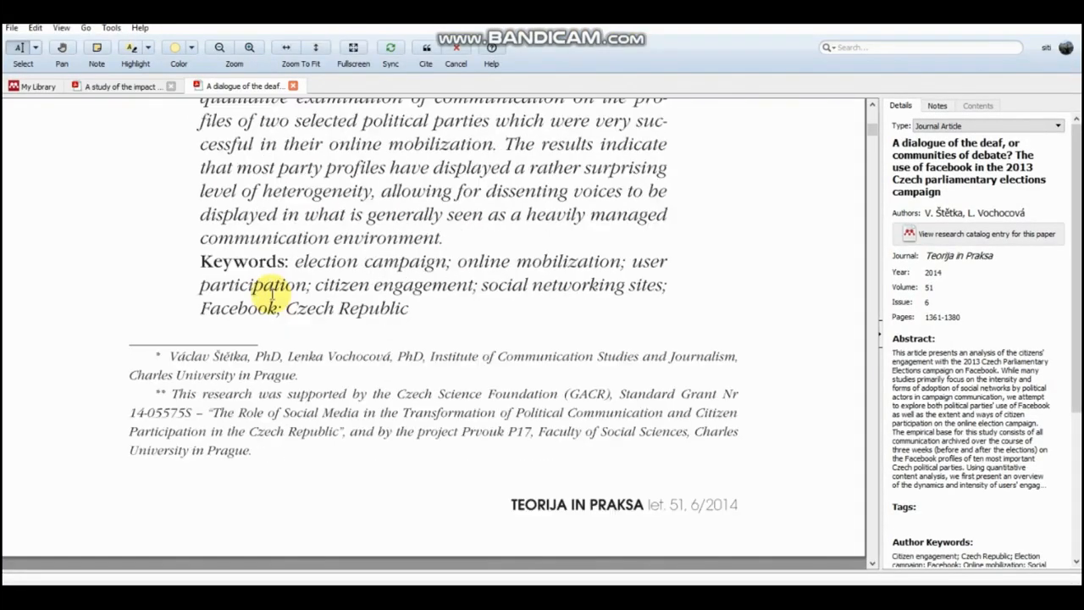
scroll(271, 290, up, 12)
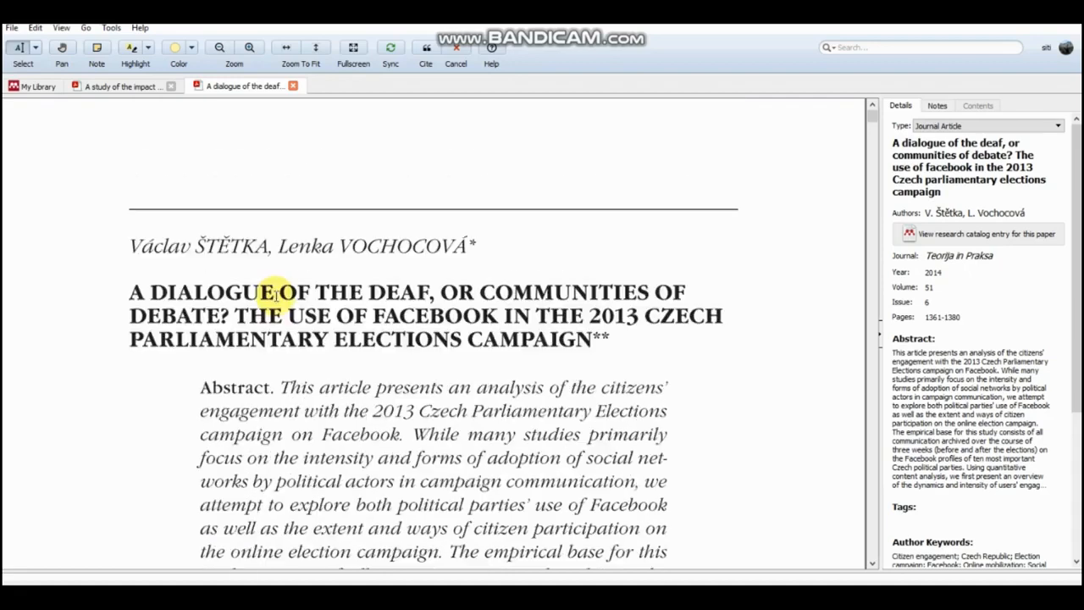
double_click(294, 295)
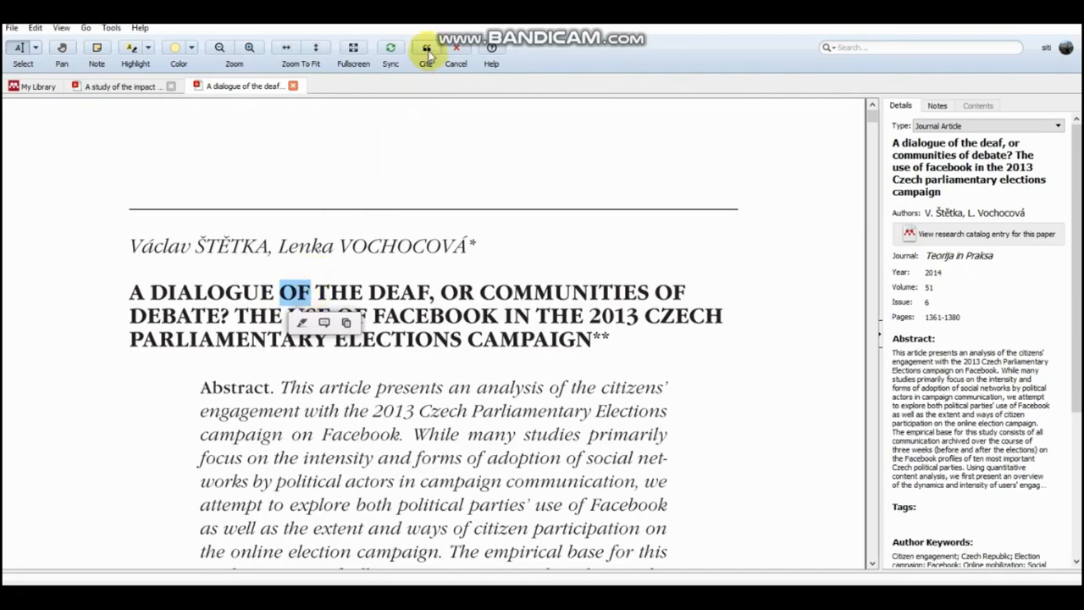
click(426, 50)
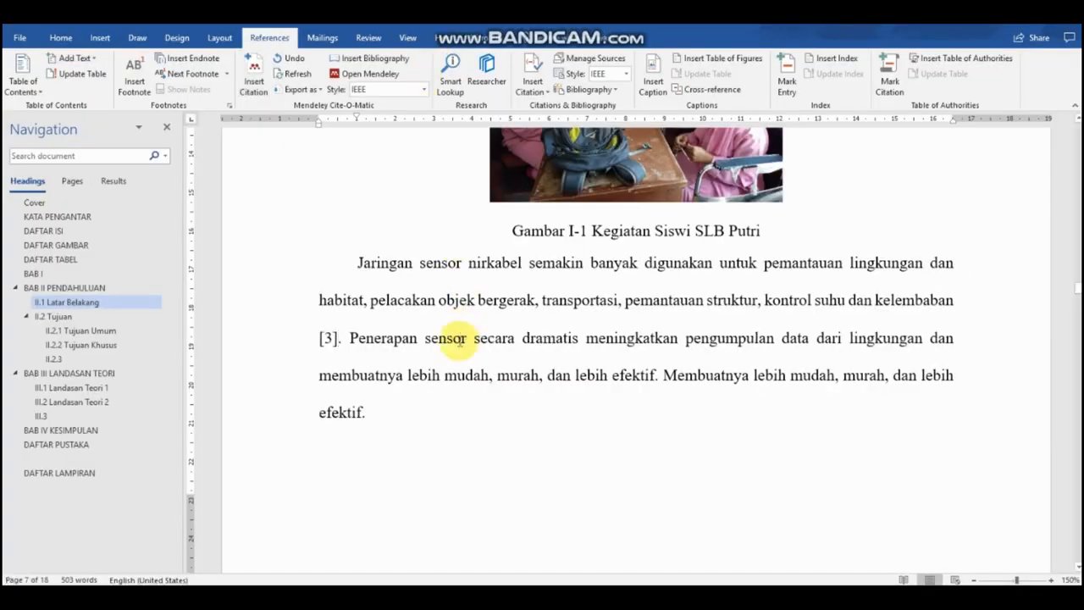
Step: Place the insertion point after the first "konsumsi awal" on page II-2, and replace the open papers in Mendeley with "Consumer Buying Behavior"
scroll(458, 348, down, 3)
scroll(458, 354, down, 3)
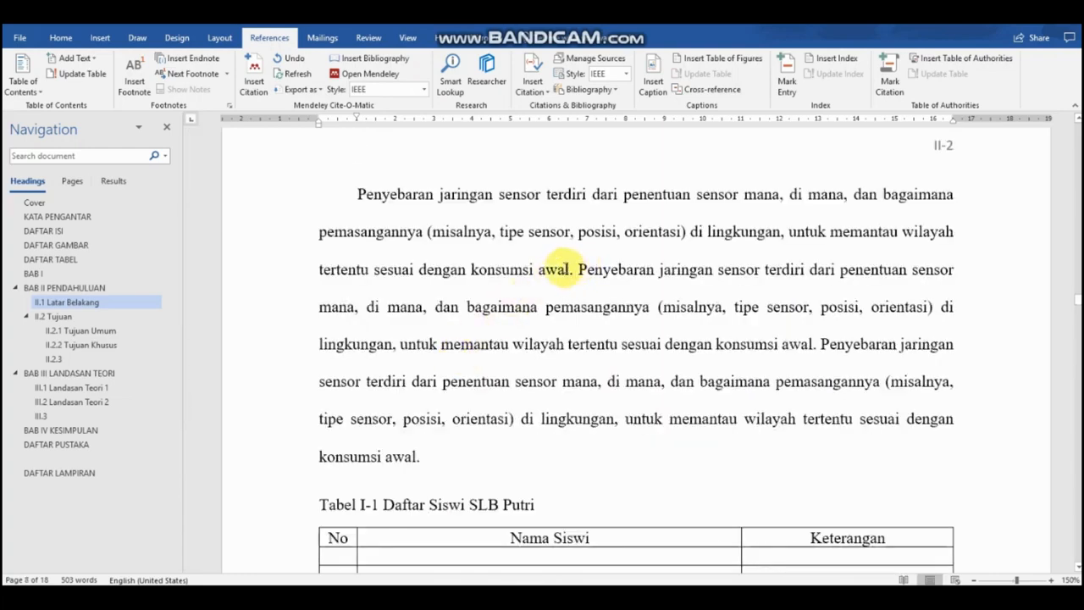
click(567, 269)
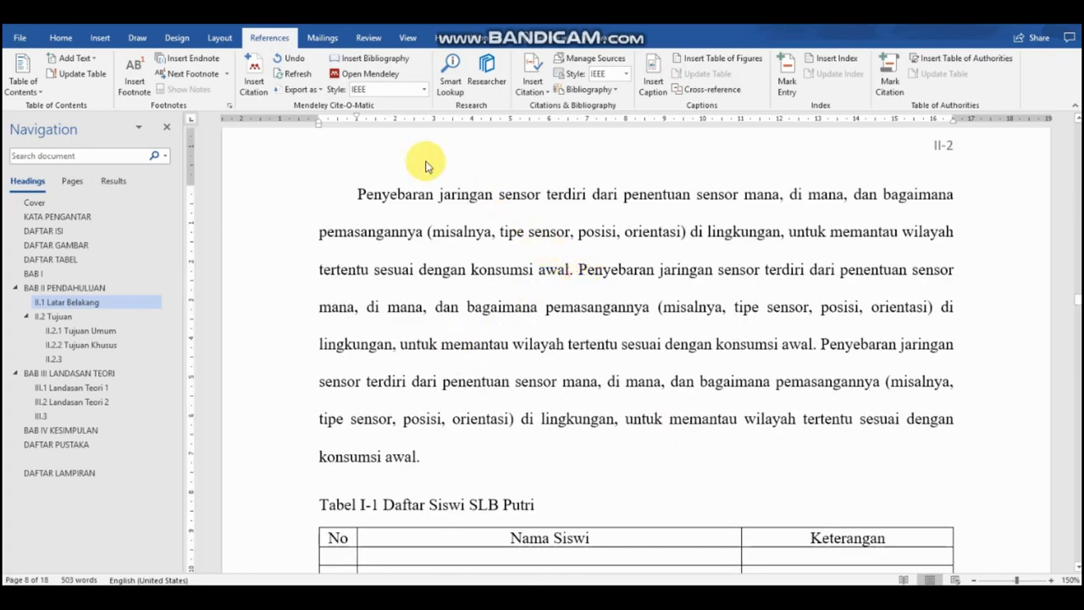
click(260, 81)
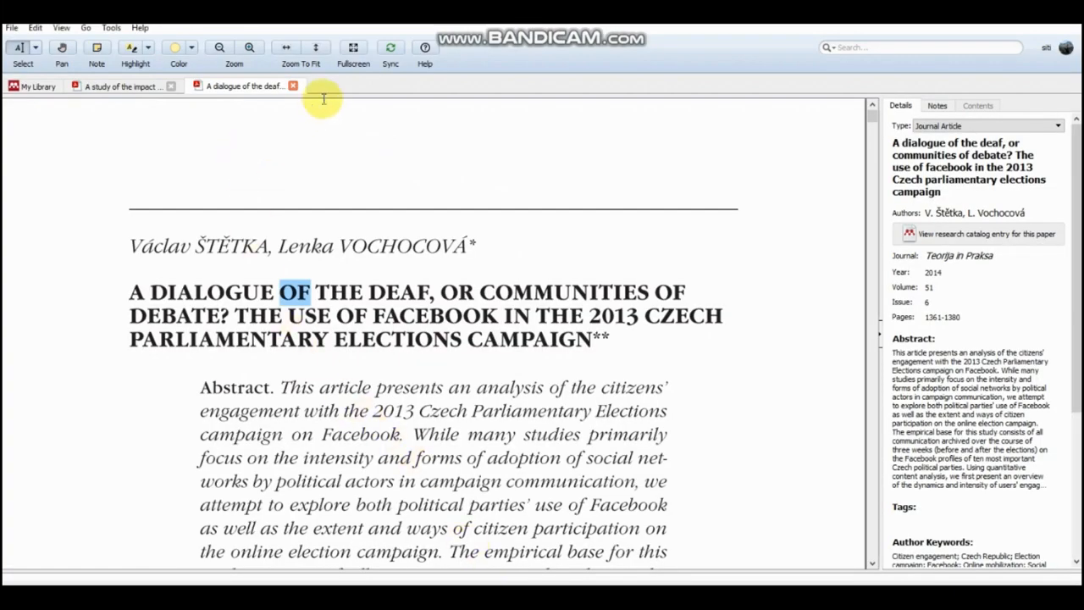
click(289, 90)
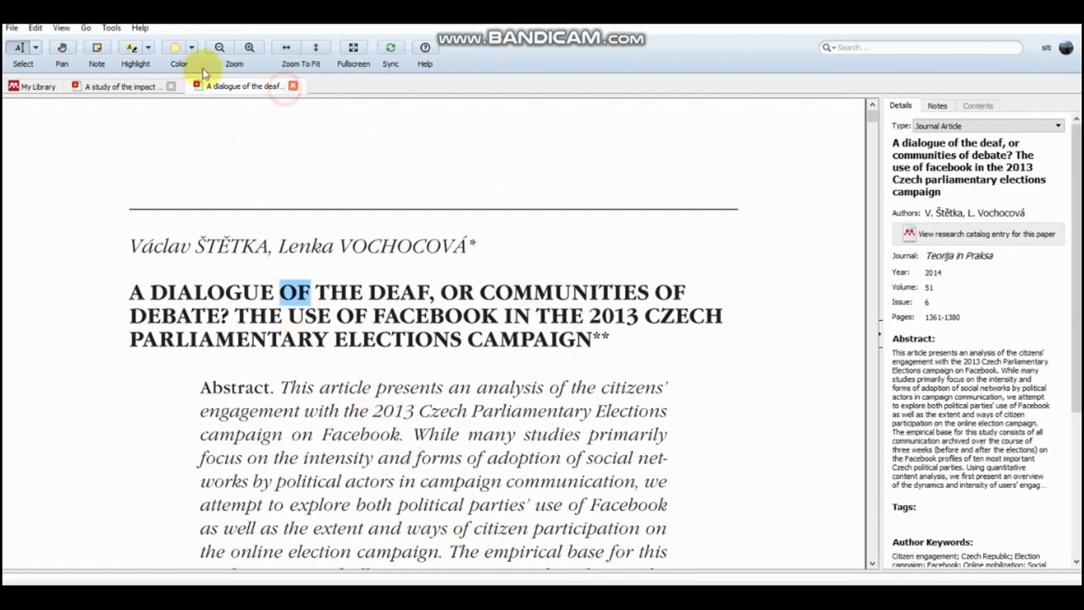
click(292, 85)
click(171, 85)
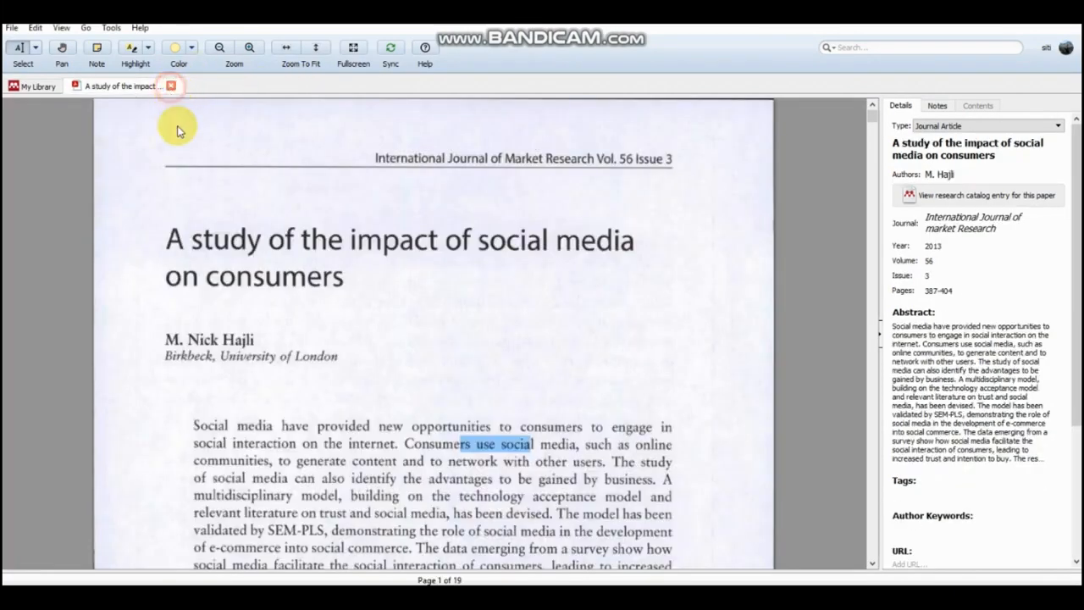
double_click(230, 196)
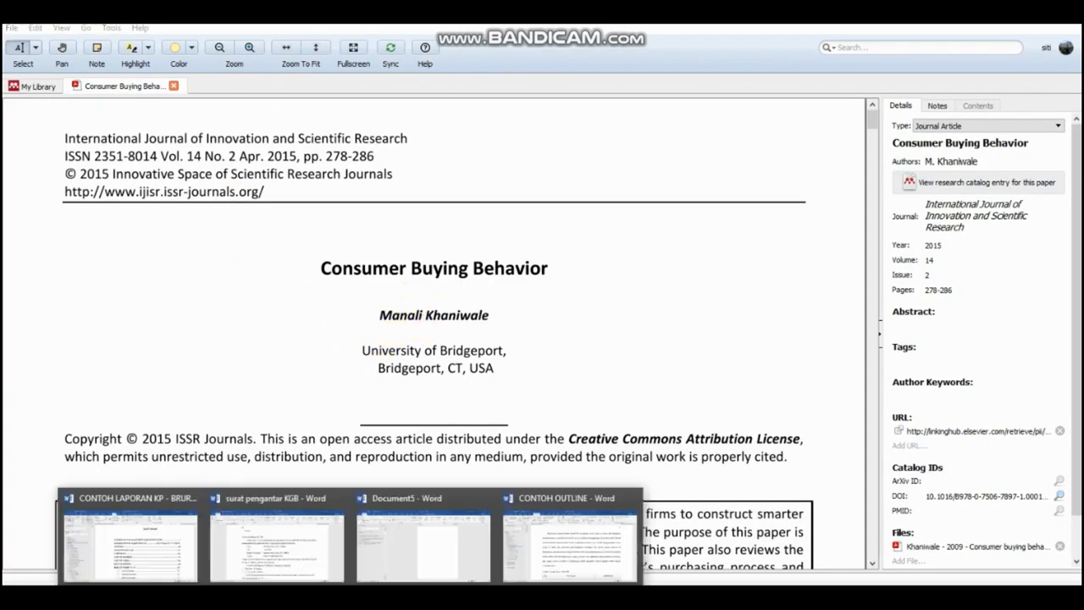
Step: Back in the Word outline document, cite "Consumer Buying Behavior" before the period after the first "konsumsi awal", searching by the author's first name
click(568, 552)
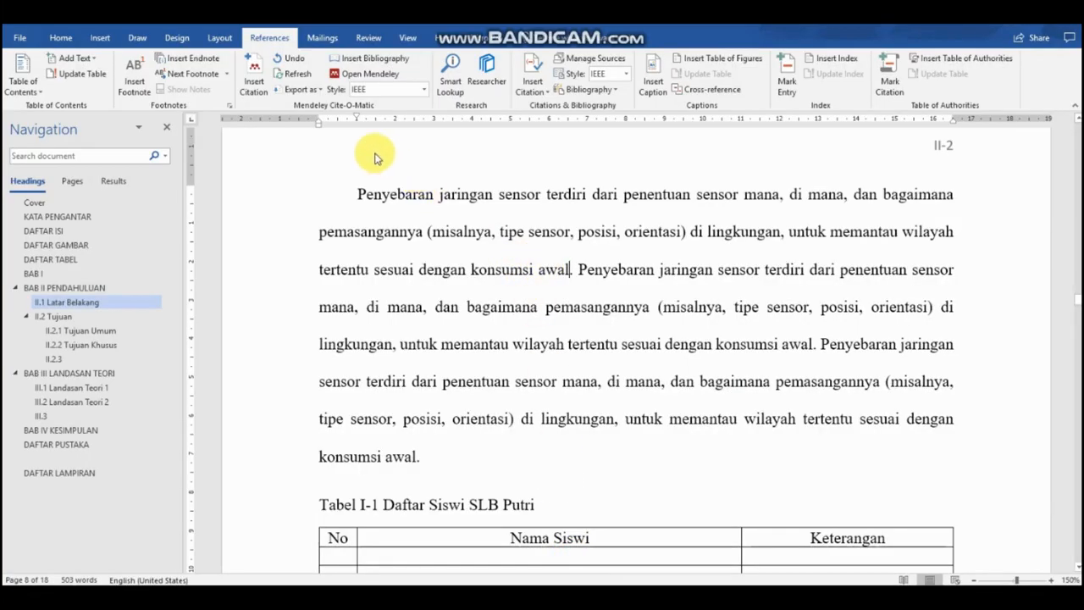
click(257, 76)
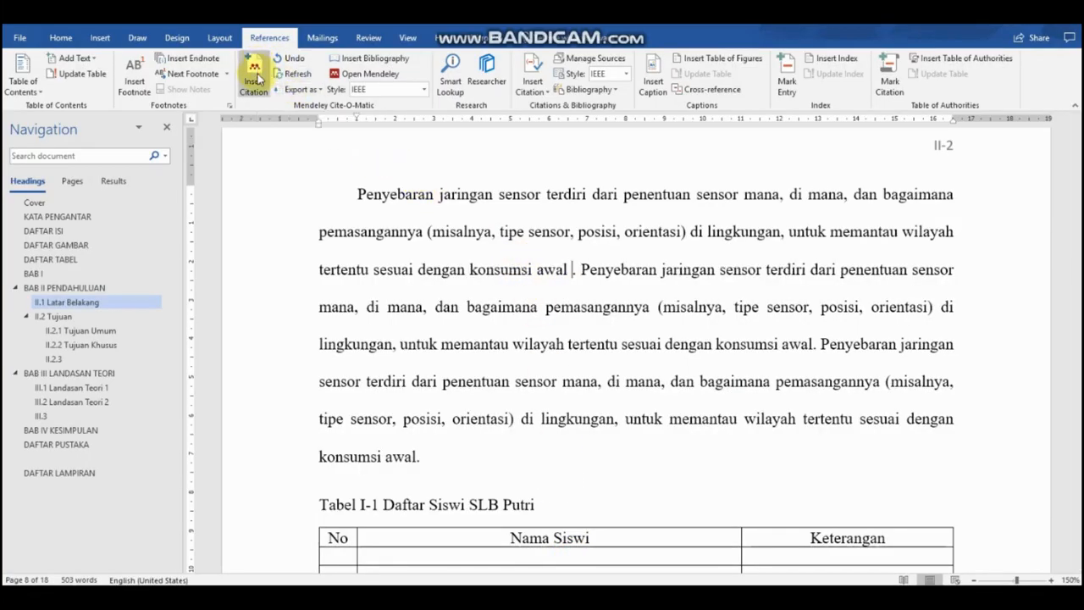
text(MANALI)
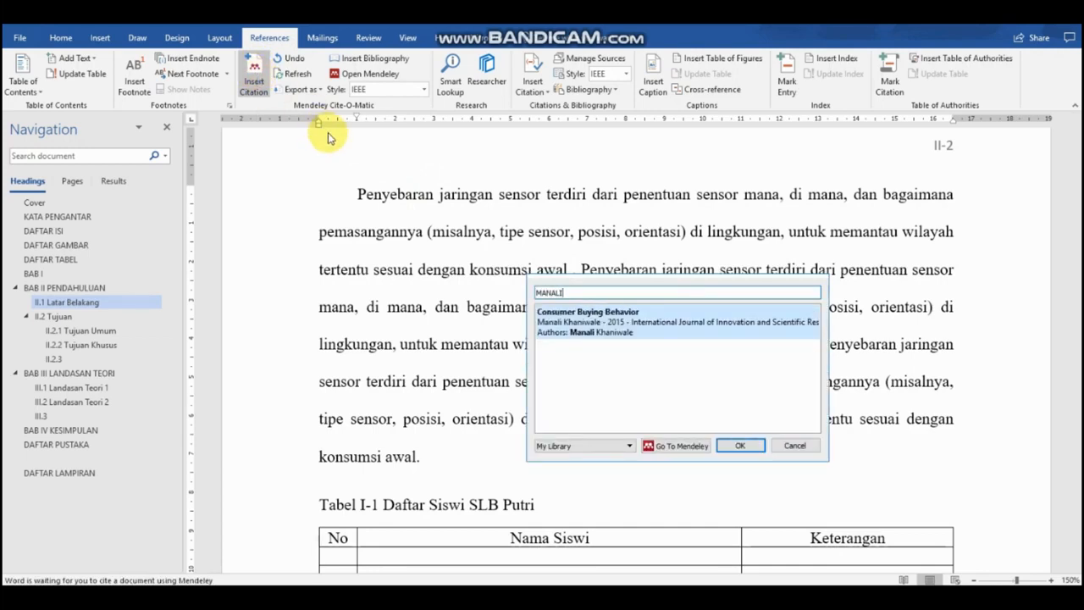
click(666, 328)
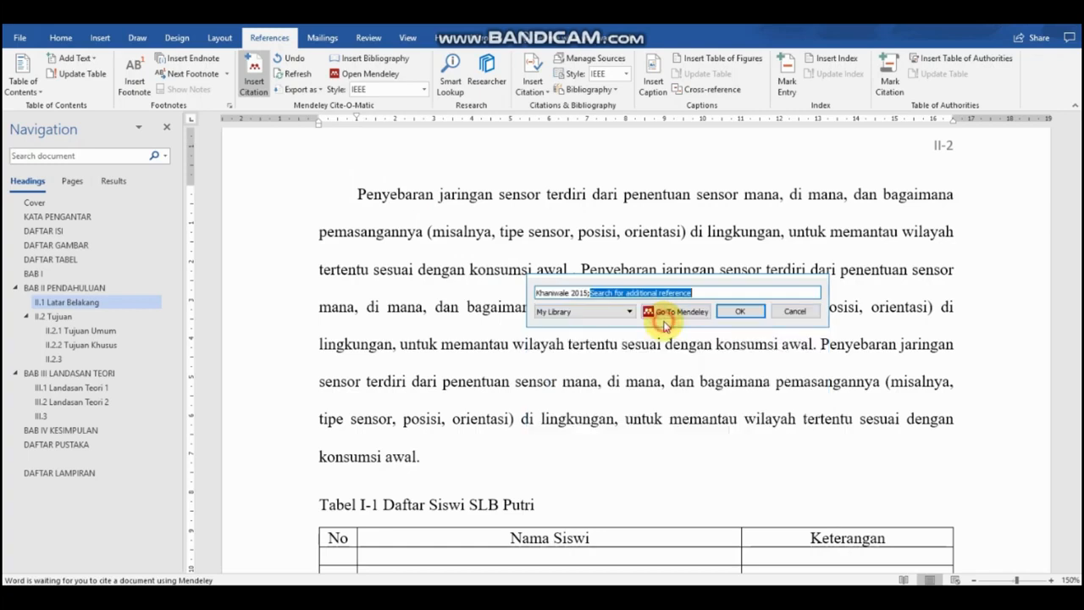
click(734, 312)
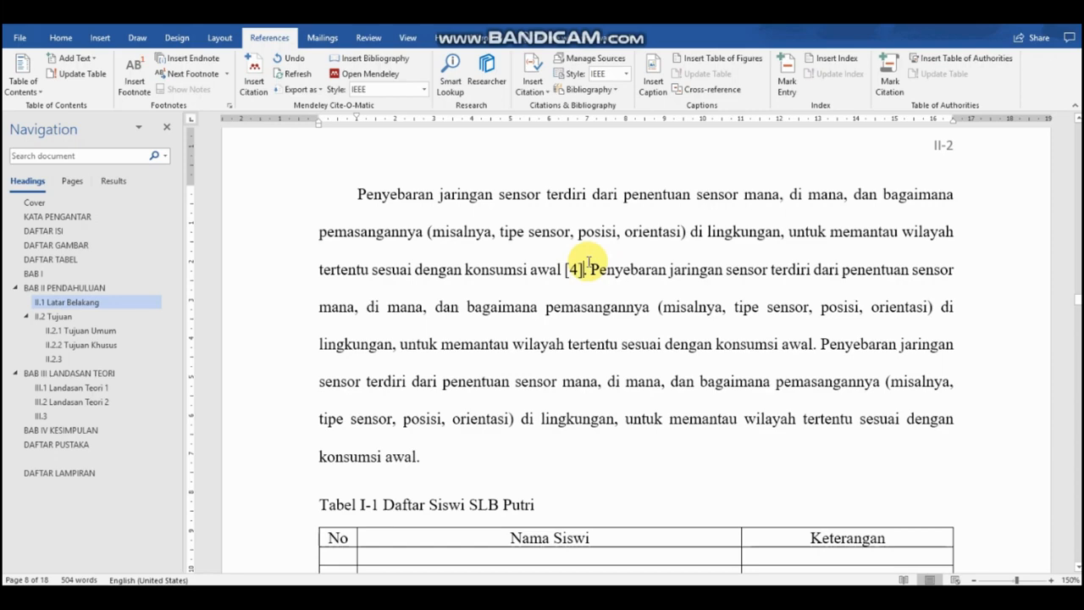
Step: Insert the Mendeley bibliography below the DAFTAR PUSTAKA heading, and set the citation style to American Political Science Association
scroll(583, 271, down, 20)
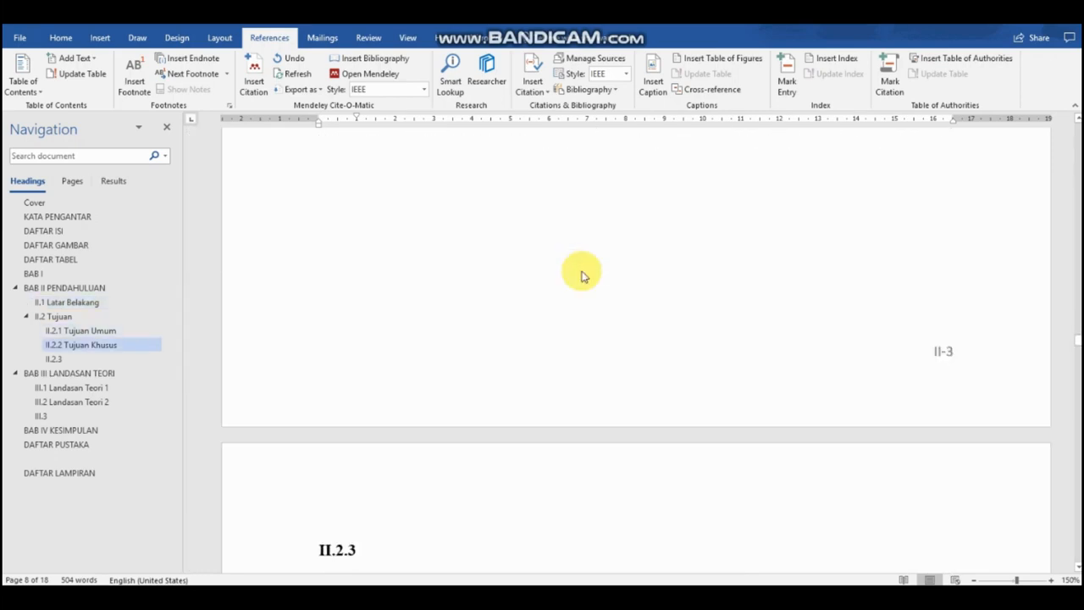
scroll(583, 277, down, 20)
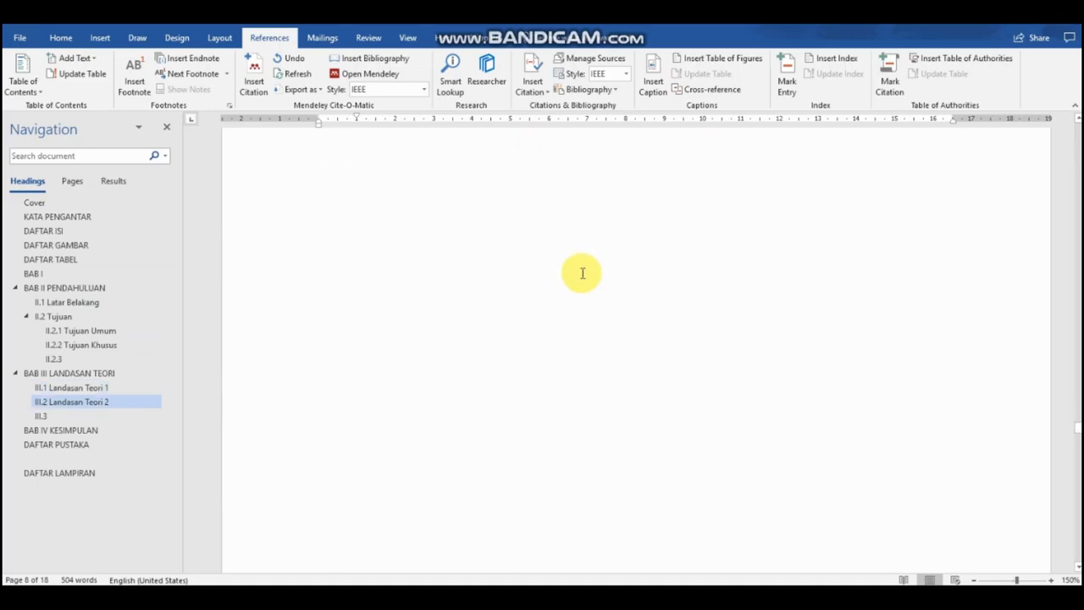
scroll(584, 267, down, 15)
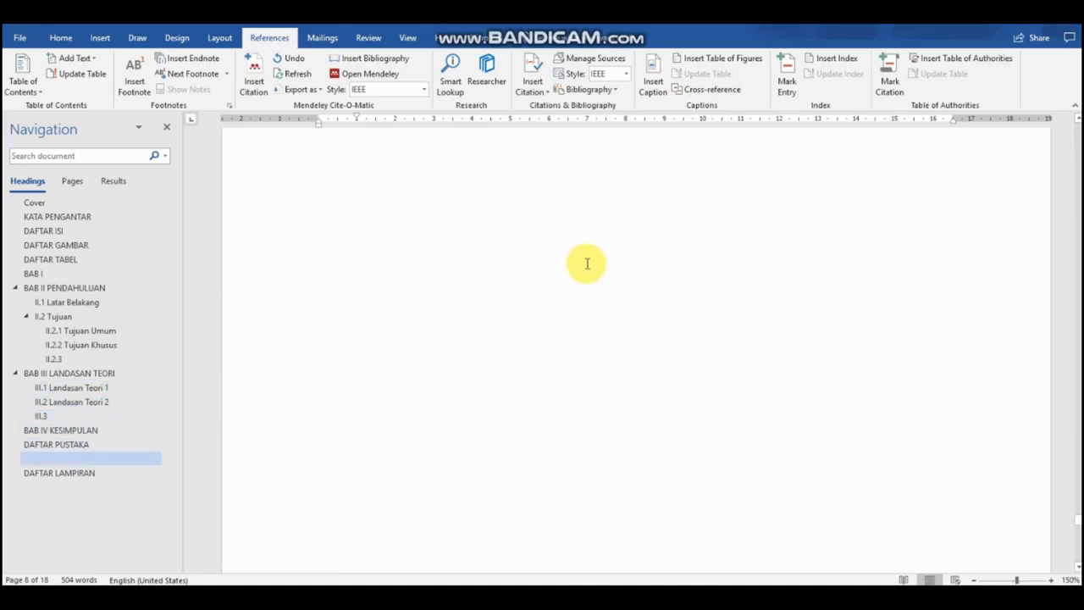
scroll(535, 322, down, 5)
scroll(562, 300, up, 15)
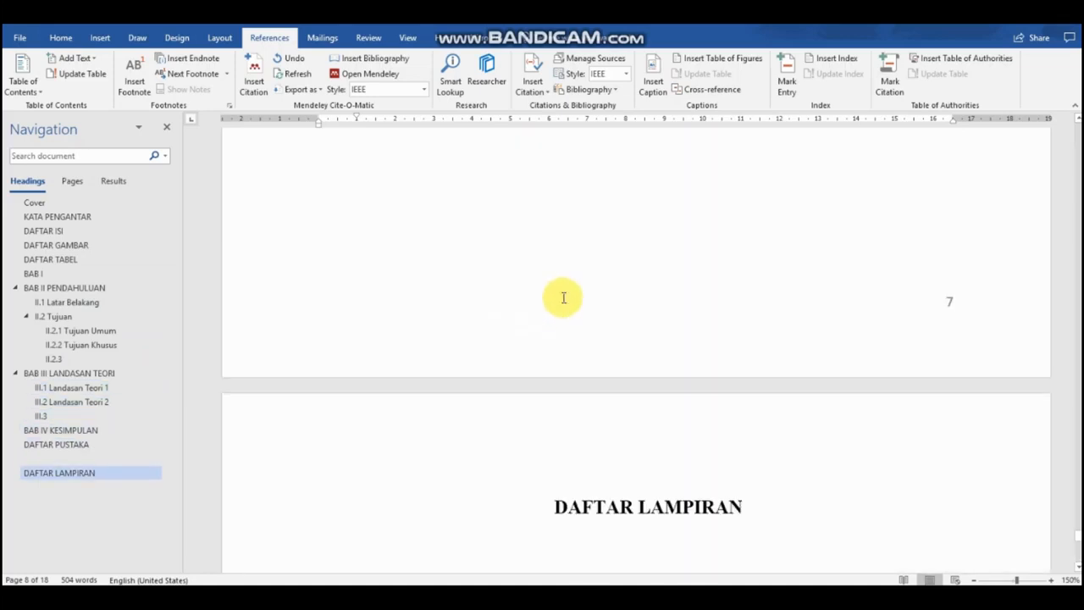
scroll(570, 319, up, 3)
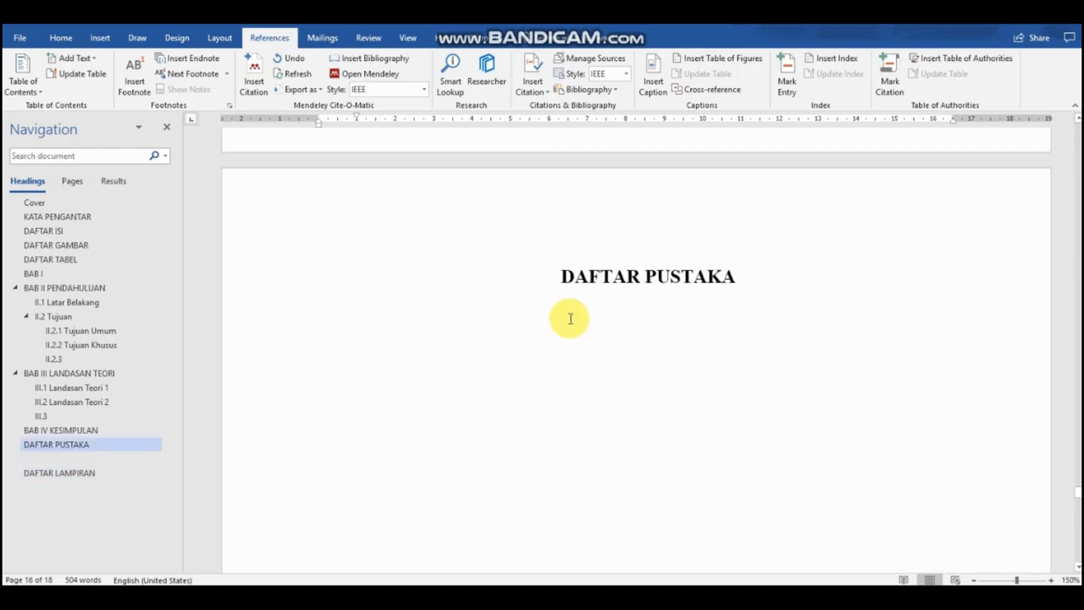
click(745, 282)
key(Return)
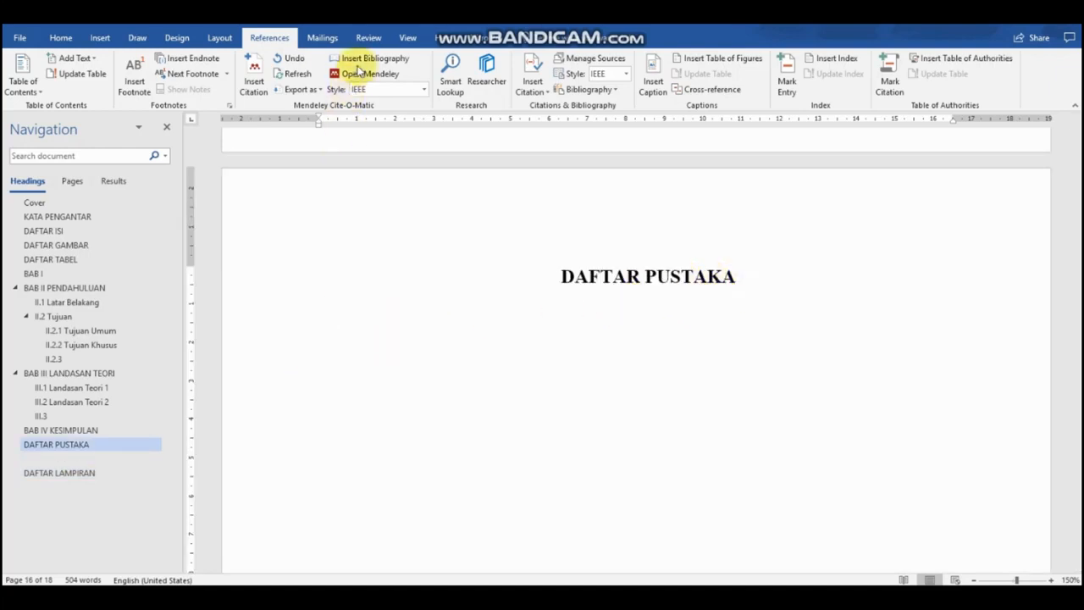
click(357, 61)
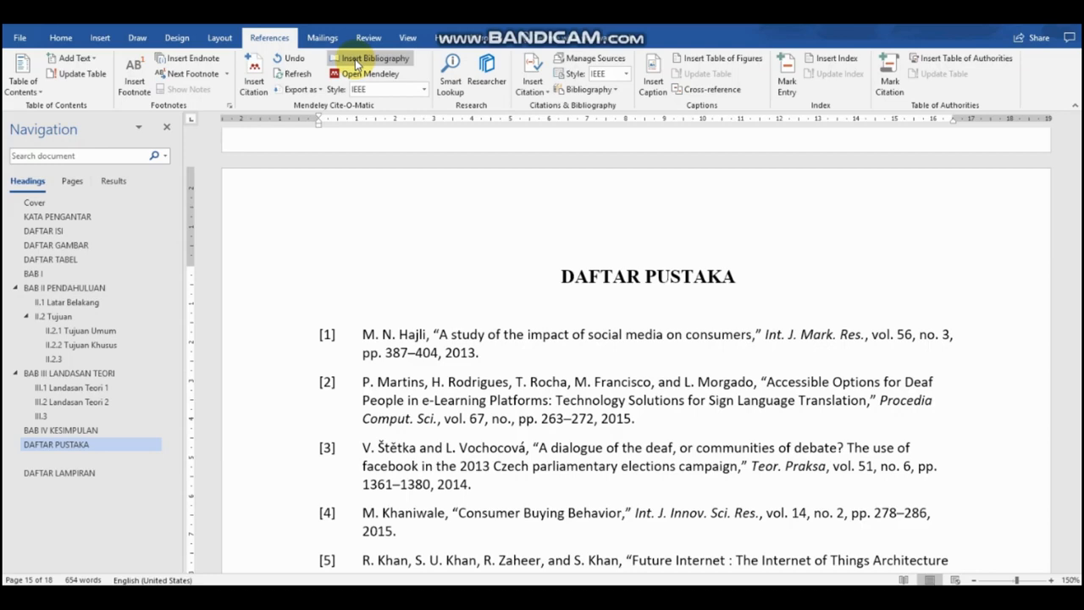
click(394, 89)
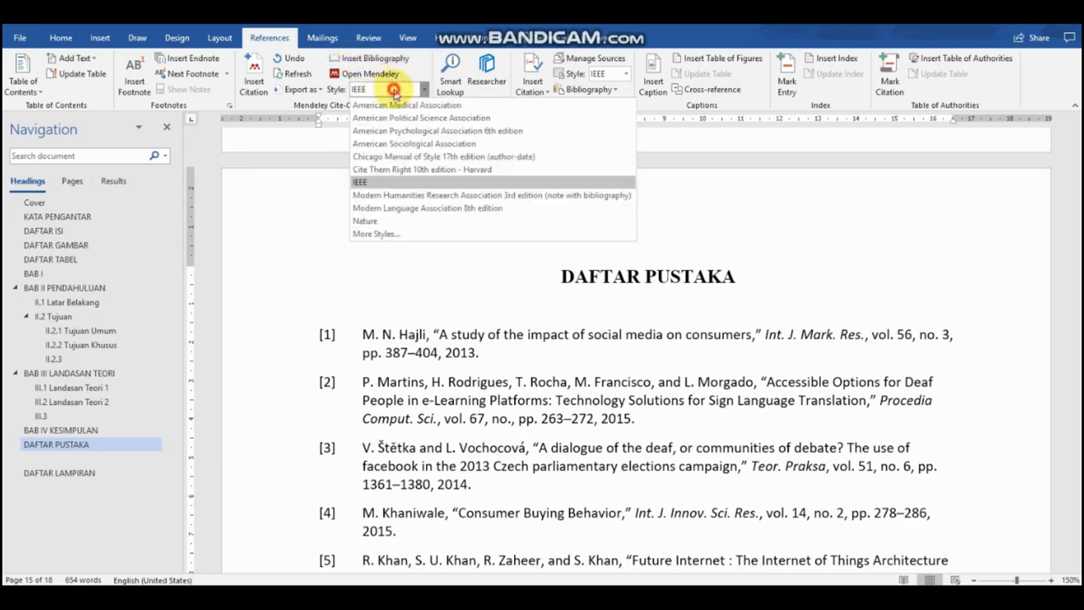
click(403, 120)
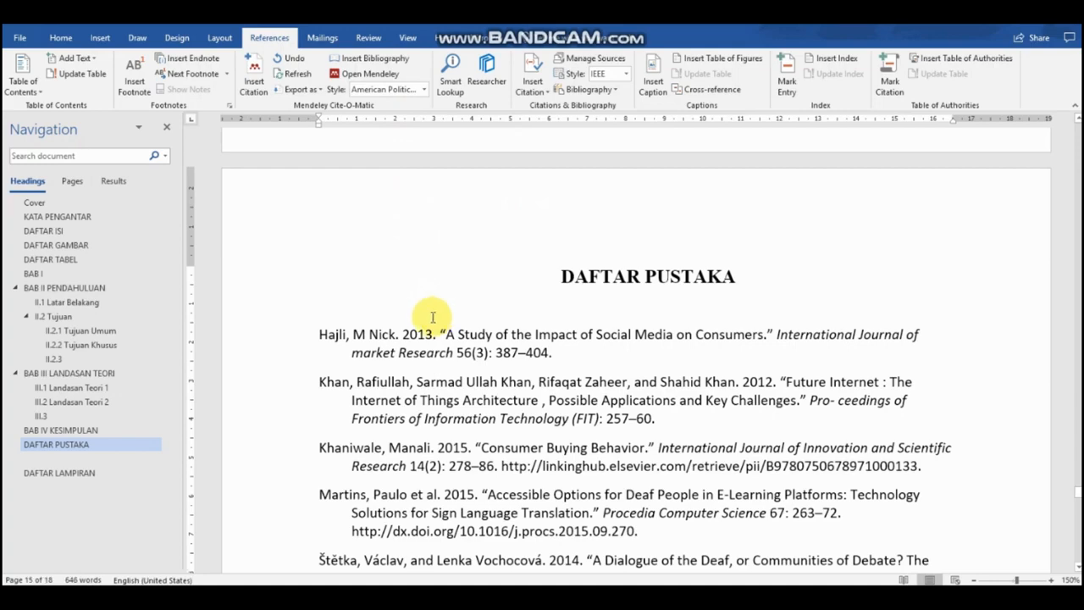
Step: Format the bibliography entries in Times New Roman, 12 pt, with justified alignment
drag(319, 335, 948, 547)
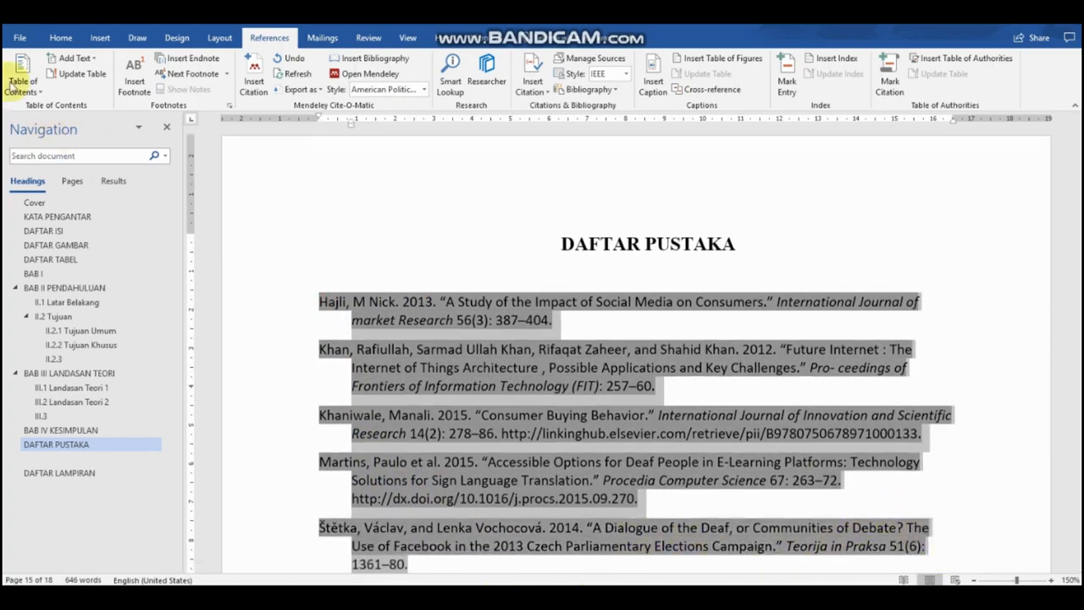
click(63, 38)
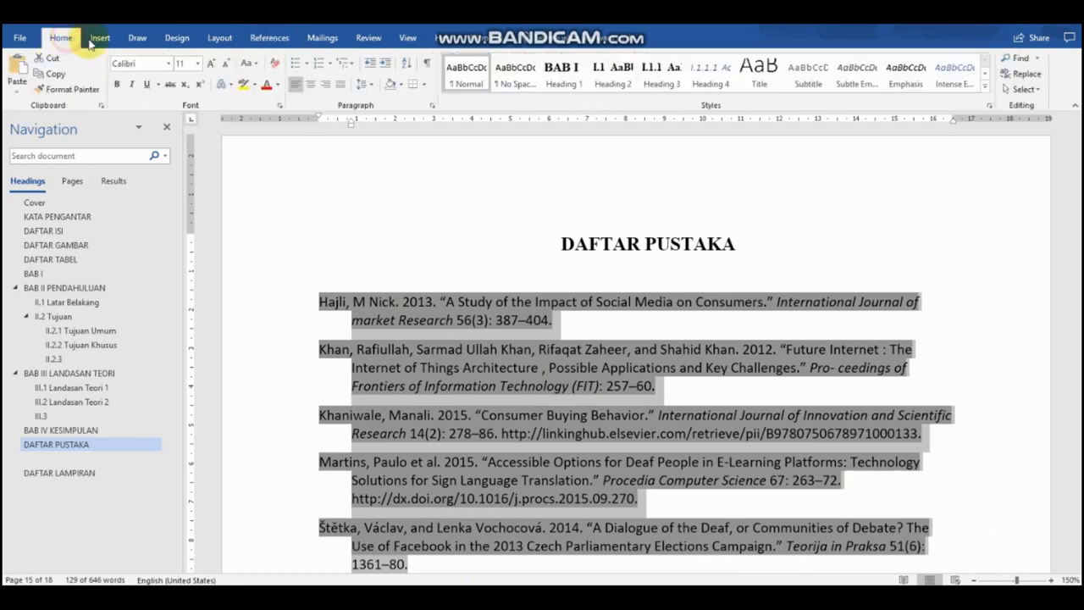
click(169, 65)
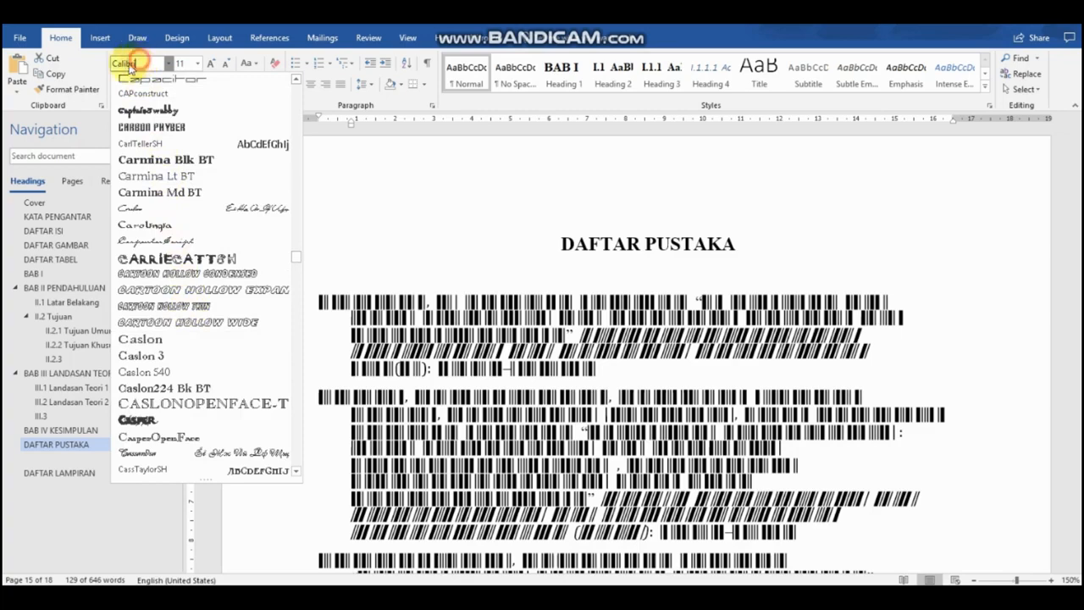
drag(131, 64, 106, 69)
text(Times New Ro)
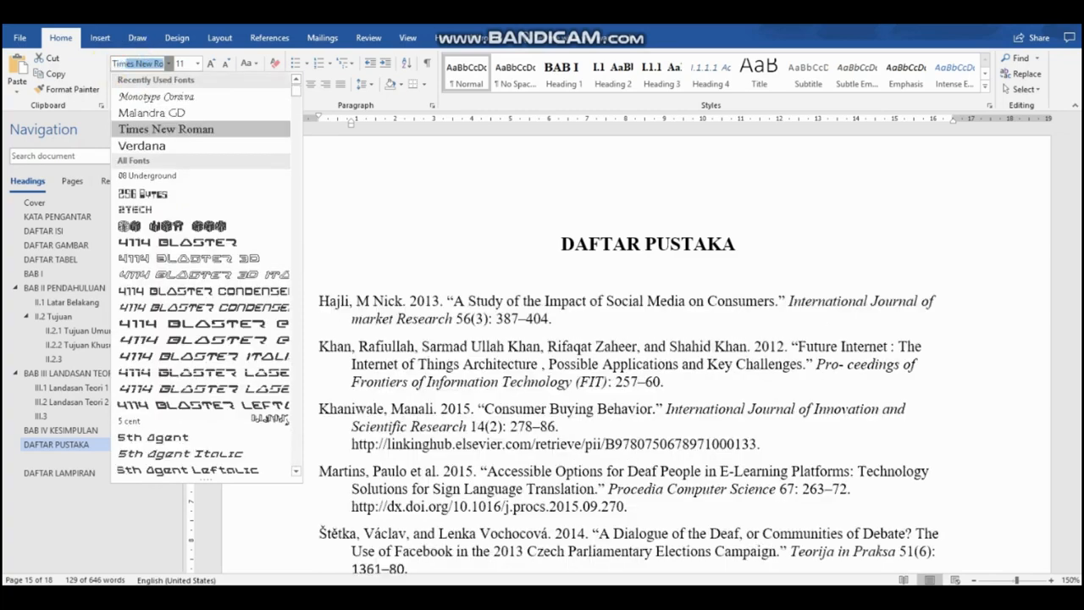
click(213, 129)
click(201, 64)
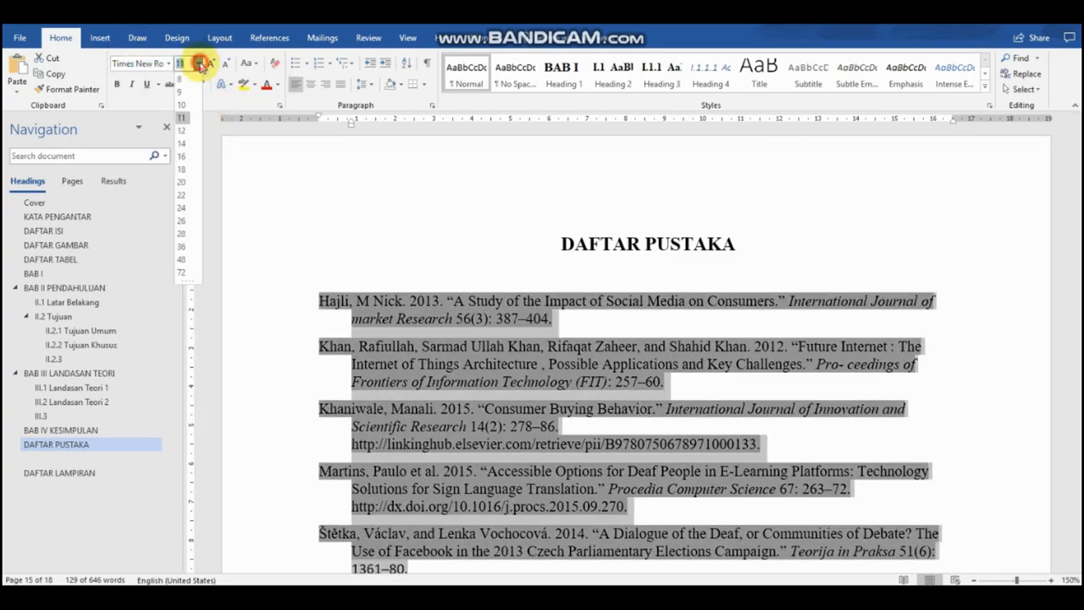
click(181, 130)
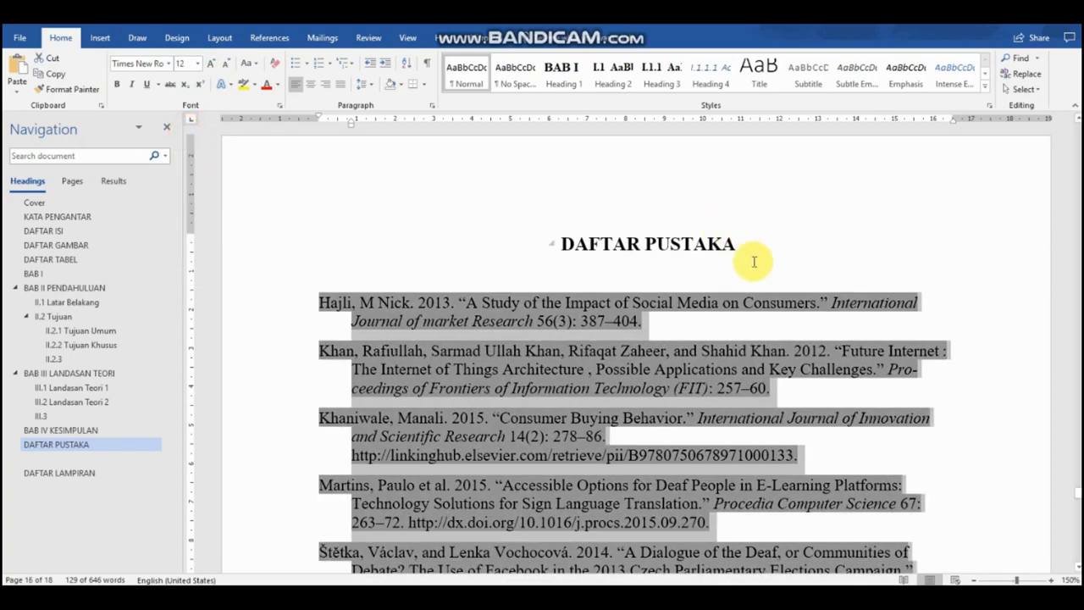
click(334, 86)
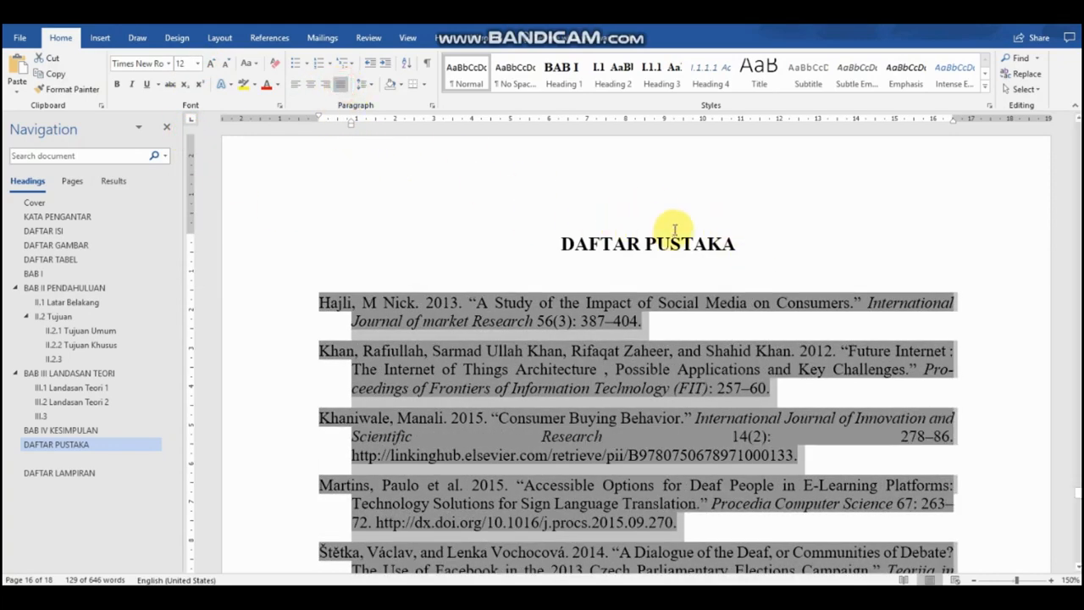
click(751, 245)
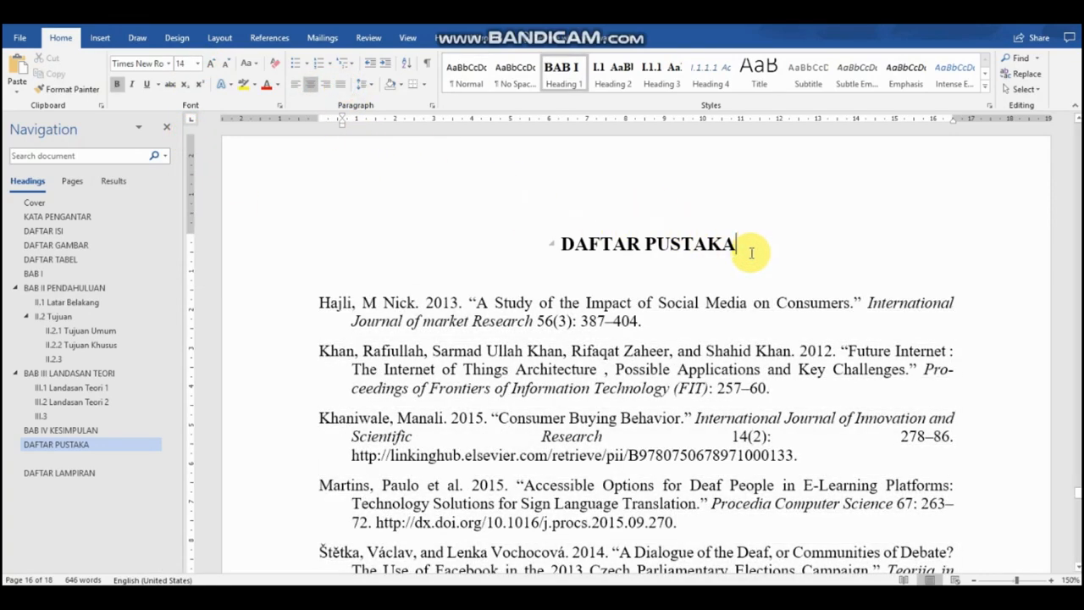
Step: Left-align the "Consumer Buying Behavior" entry in the bibliography
scroll(715, 408, down, 2)
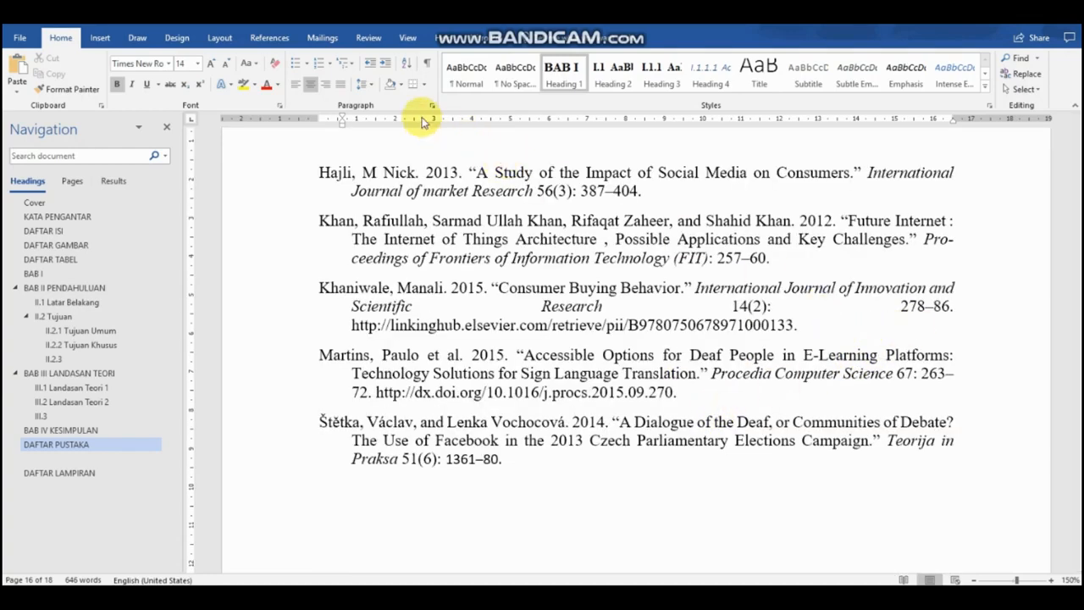
click(720, 288)
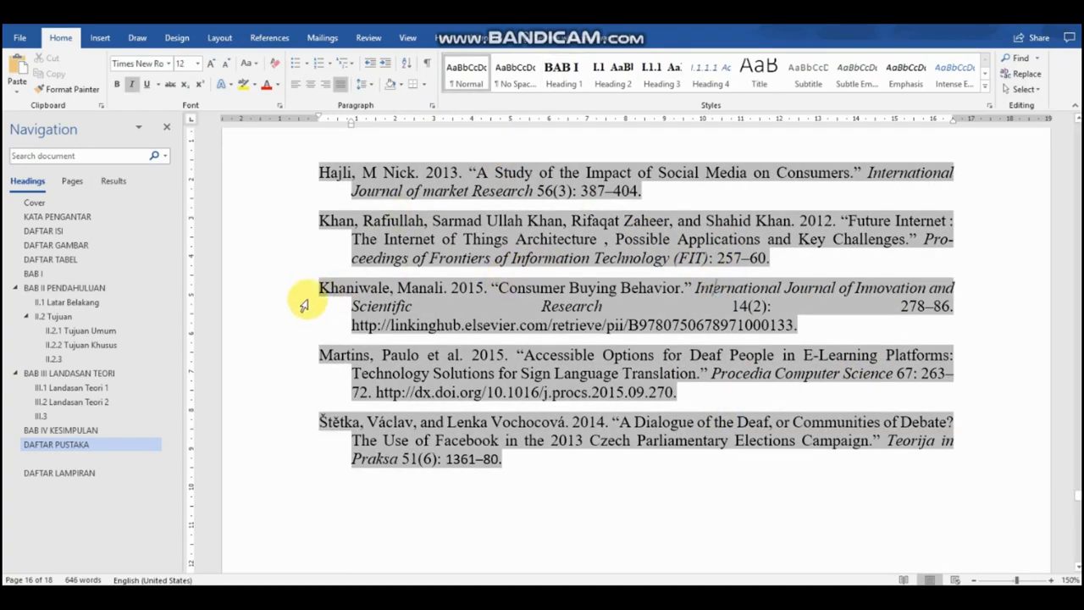
drag(301, 288, 351, 319)
click(295, 86)
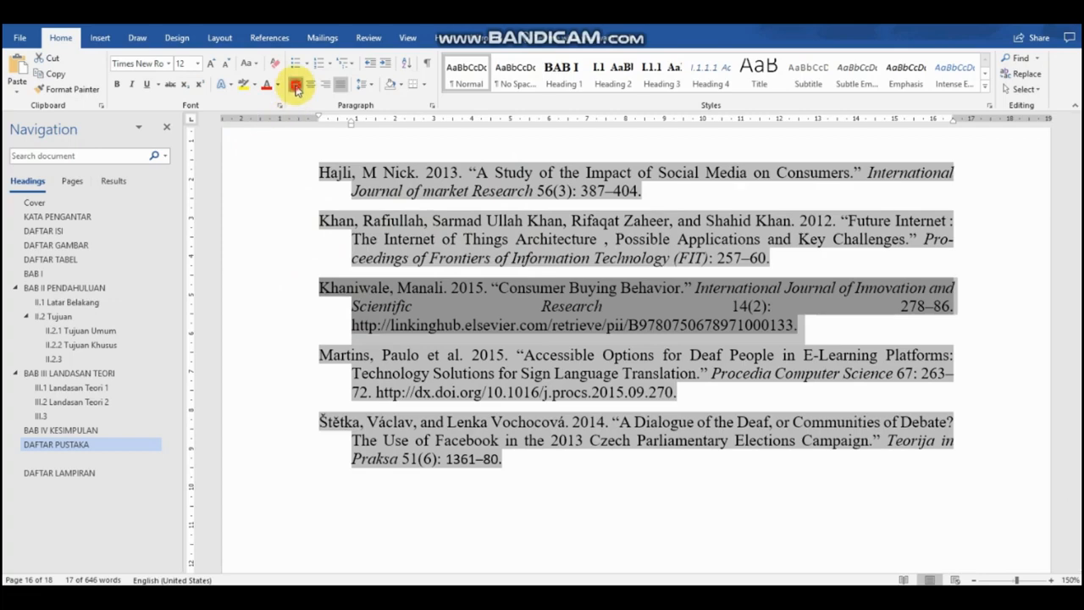
click(699, 339)
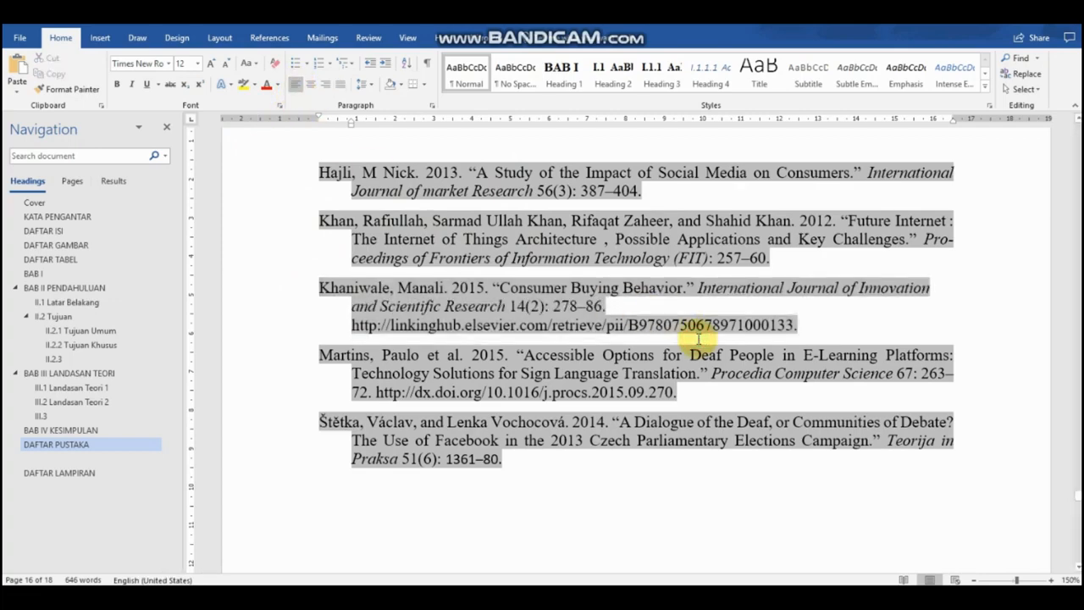
Step: Examine the in-text citation style in section III.1, and return to the bibliography under DAFTAR PUSTAKA
scroll(699, 339, up, 2)
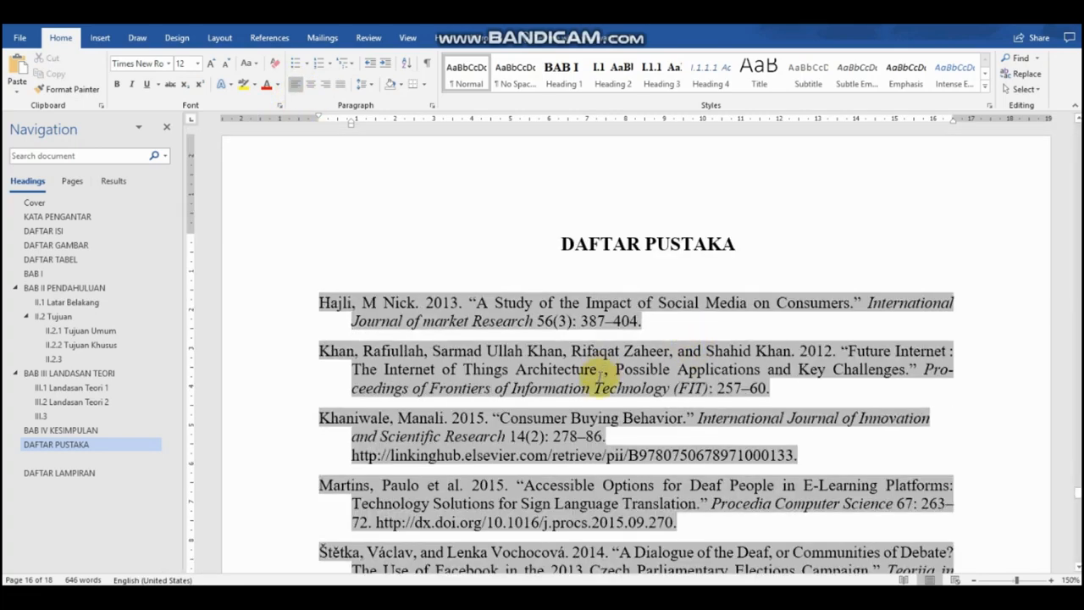
scroll(600, 374, up, 20)
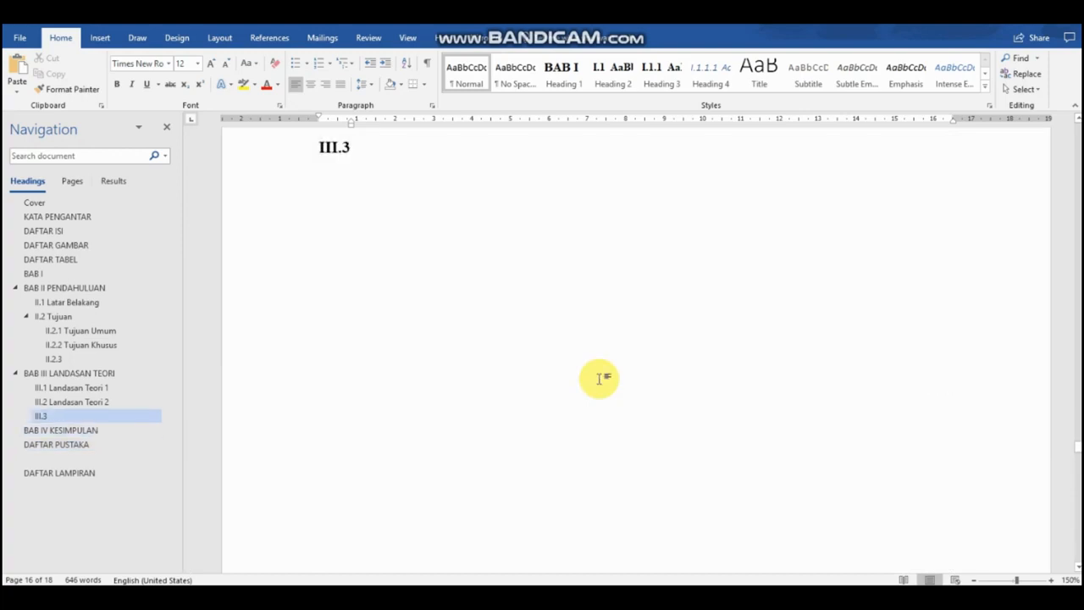
scroll(600, 378, up, 15)
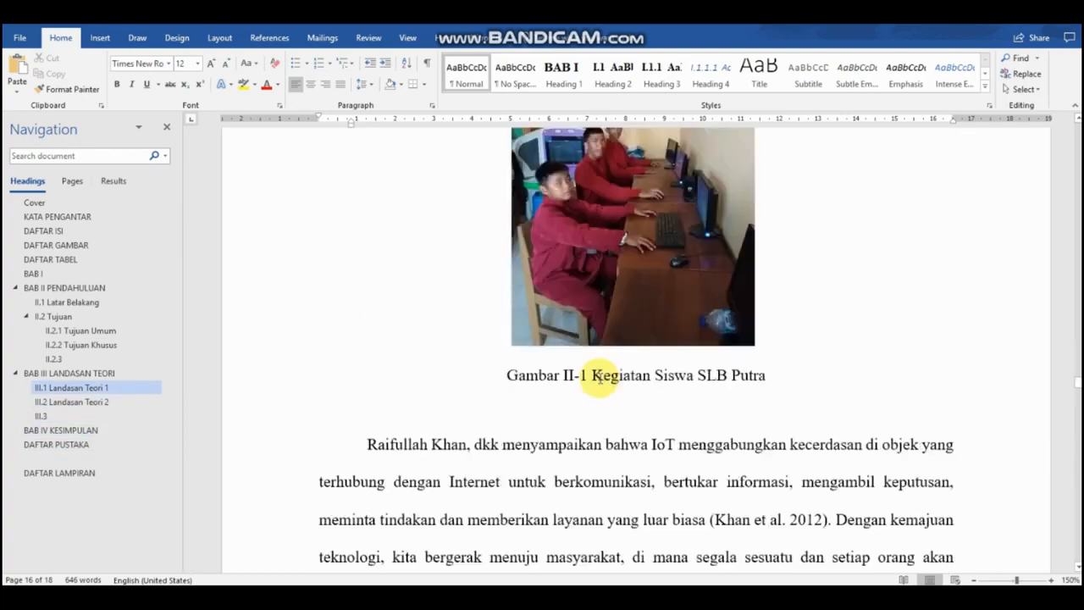
scroll(600, 378, up, 2)
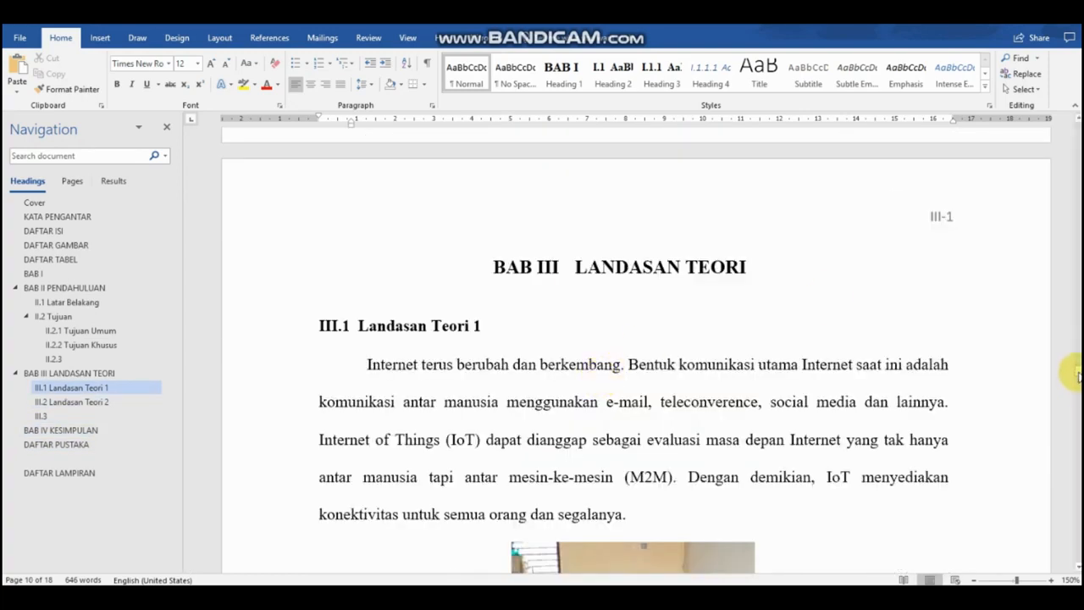
drag(1069, 370, 1073, 499)
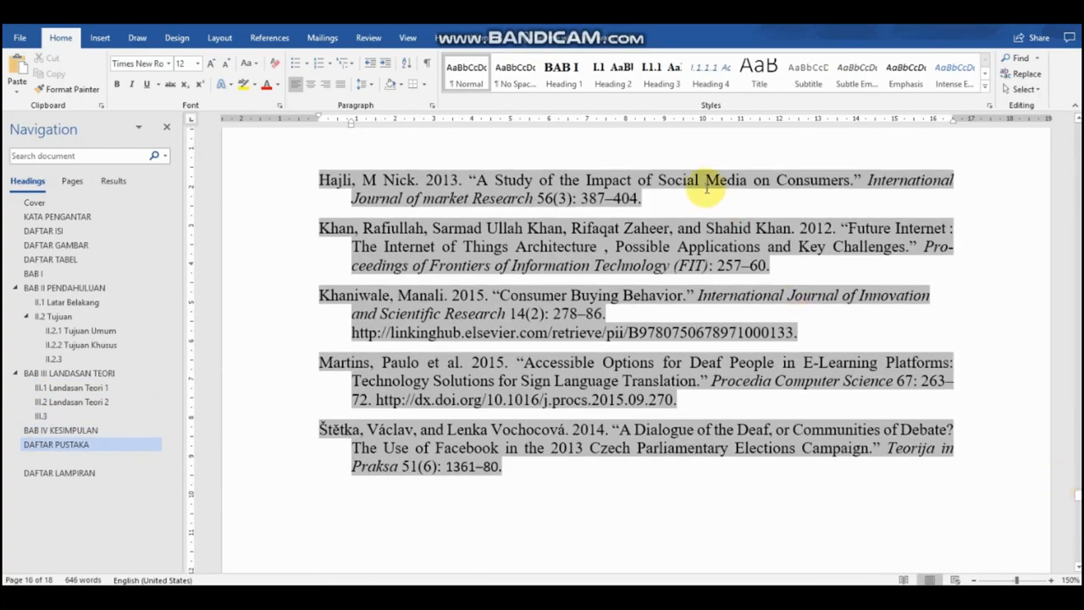
scroll(704, 179, up, 3)
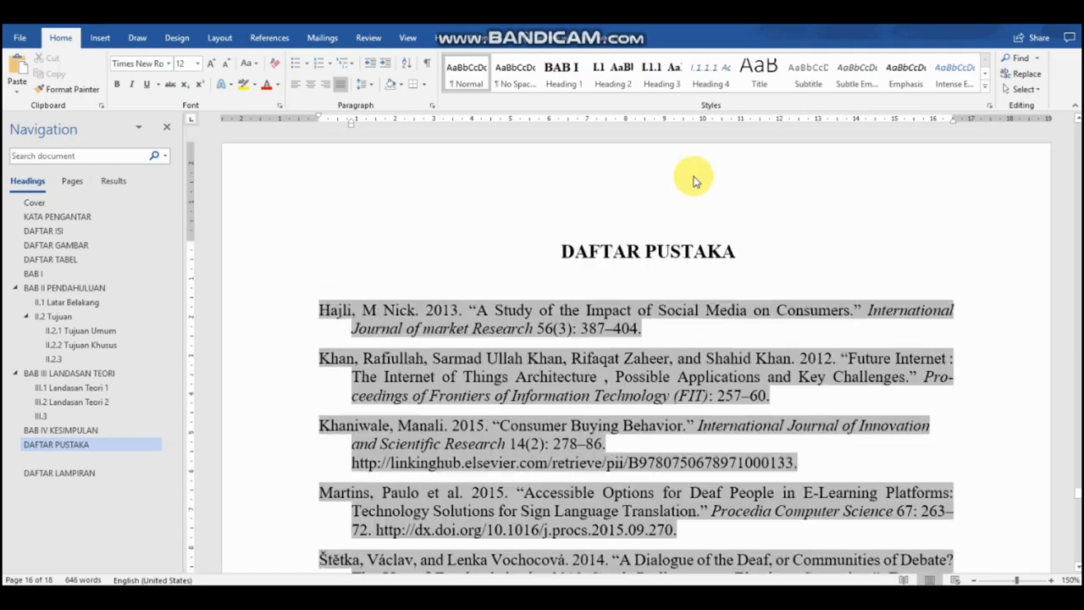